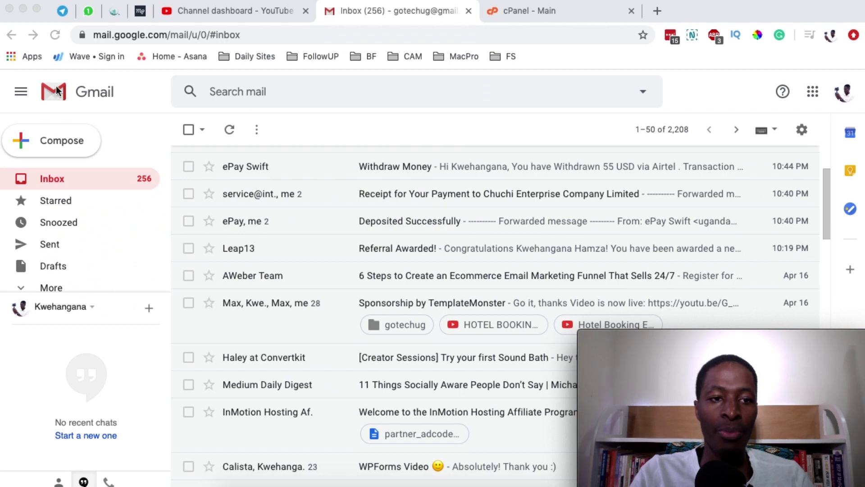
Start a new Gmail message, review its three From addresses, and open a new browser tab
{"action": "left_click", "coordinate": [51, 137]}
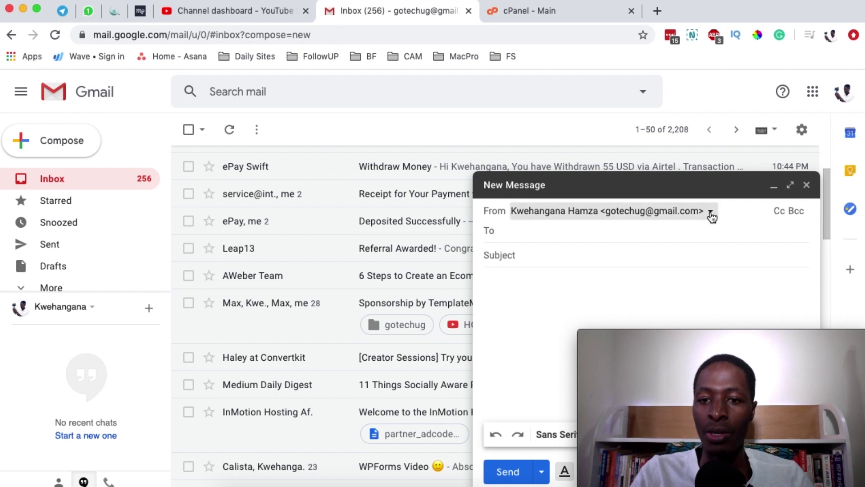
{"action": "left_click", "coordinate": [710, 214]}
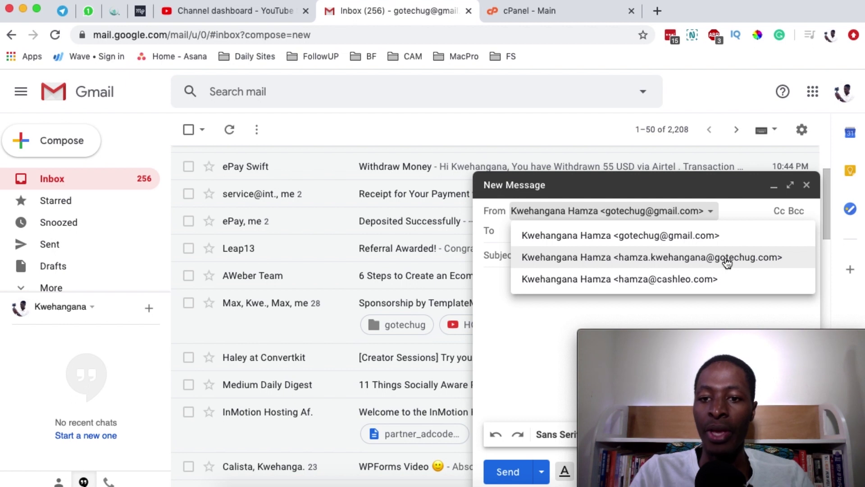
{"action": "left_click", "coordinate": [658, 12]}
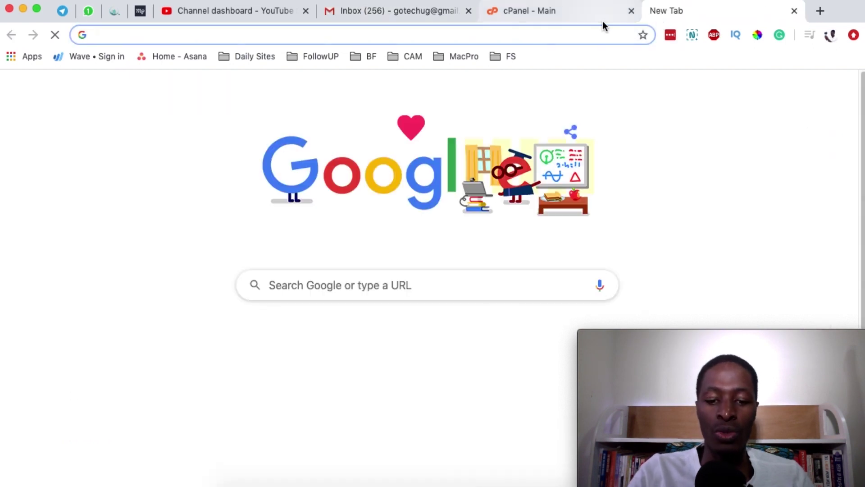
Load gotechug.com in the new tab, then reopen the Gmail draft's list of sender addresses
{"action": "type", "text": "go"}
{"action": "key", "text": "Return"}
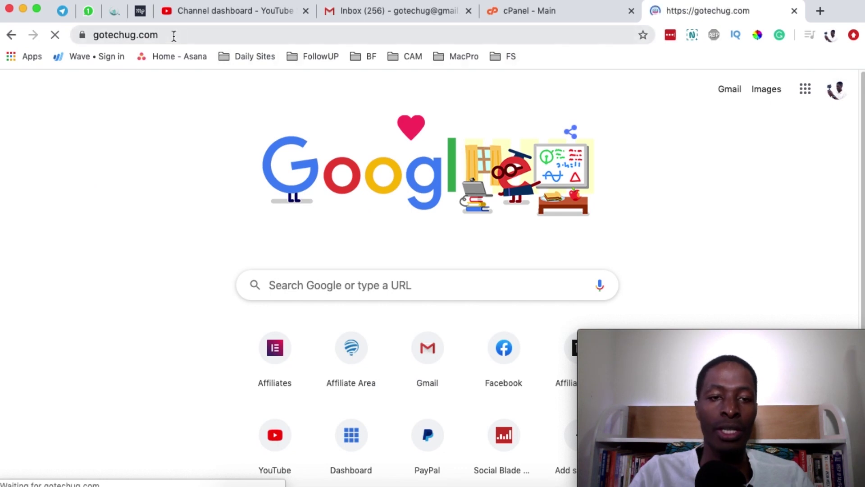
{"action": "left_click", "coordinate": [111, 35]}
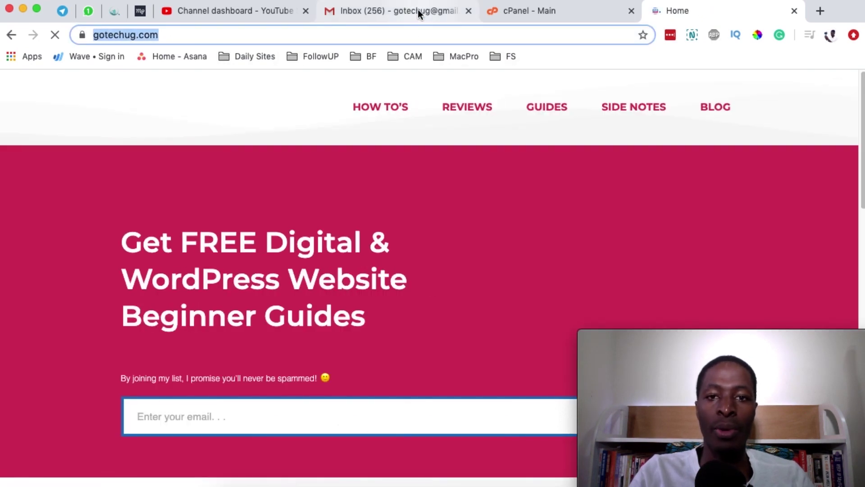
{"action": "left_click", "coordinate": [419, 12]}
{"action": "left_click", "coordinate": [699, 215]}
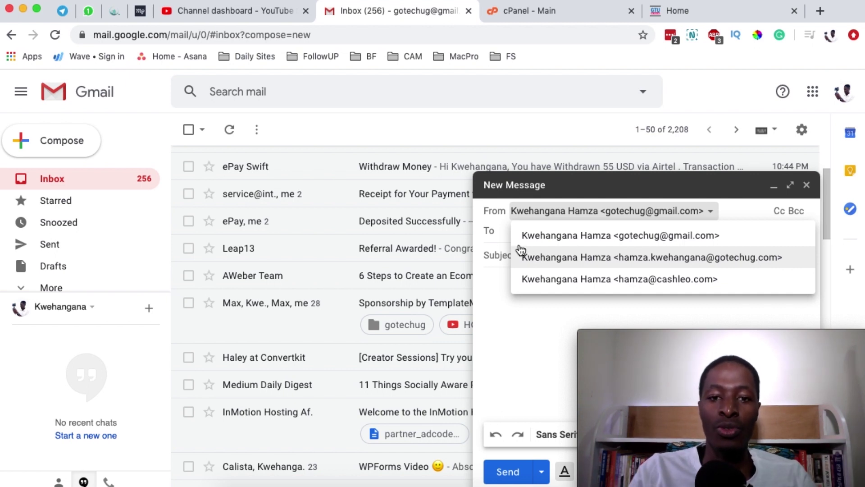
Close the unsent Gmail draft and switch to the cPanel main page
{"action": "key", "text": "Escape"}
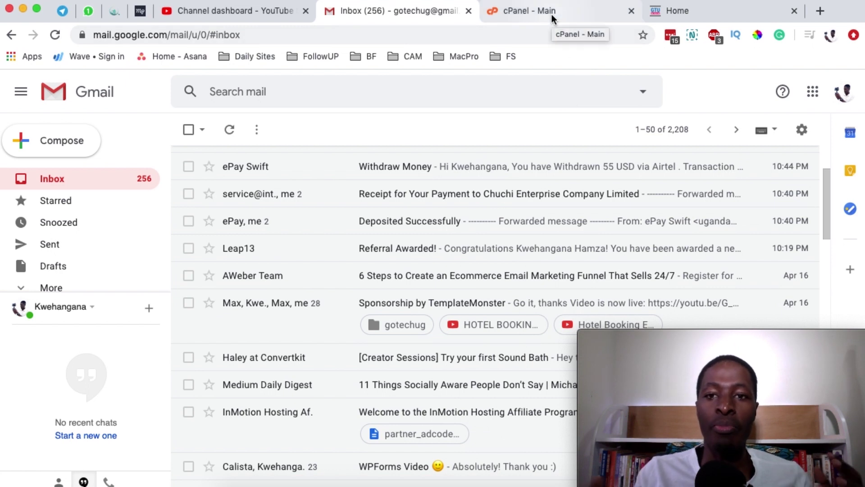
{"action": "left_click", "coordinate": [552, 13]}
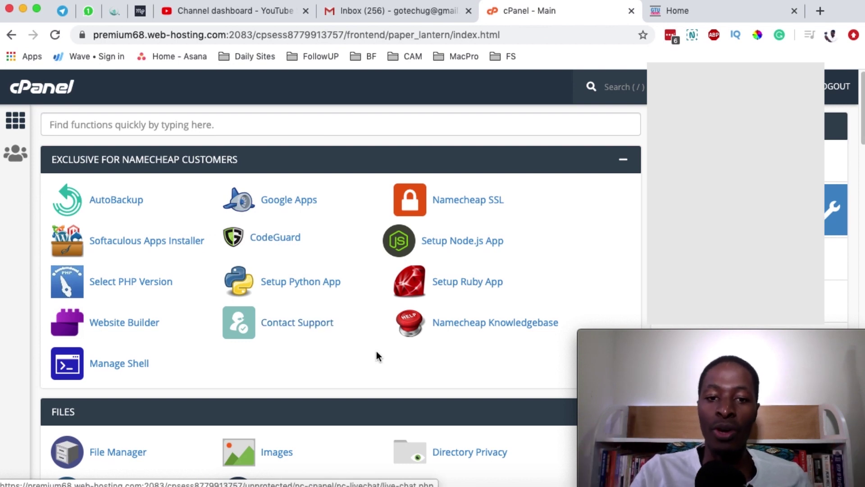
Go to cPanel's Email Accounts list, showing 46 accounts, and start creating a new account
{"action": "scroll", "coordinate": [377, 350], "scroll_direction": "down", "scroll_amount": 5}
{"action": "scroll", "coordinate": [371, 310], "scroll_direction": "down", "scroll_amount": 10}
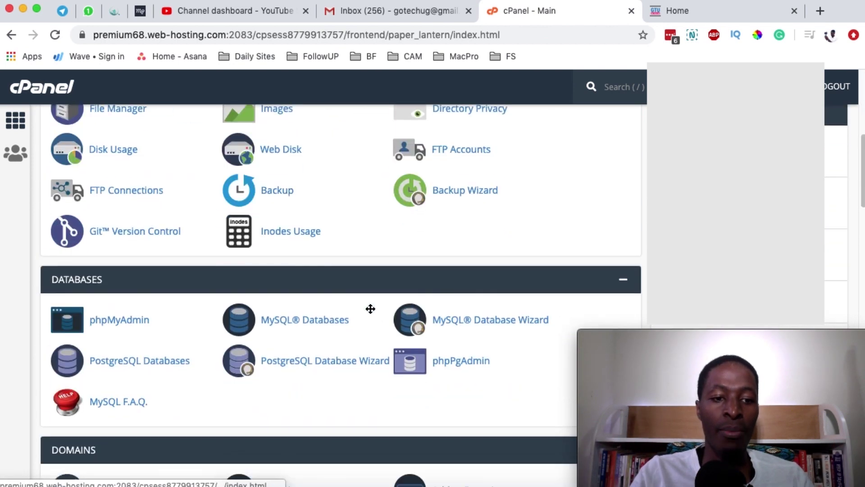
{"action": "left_click", "coordinate": [123, 341]}
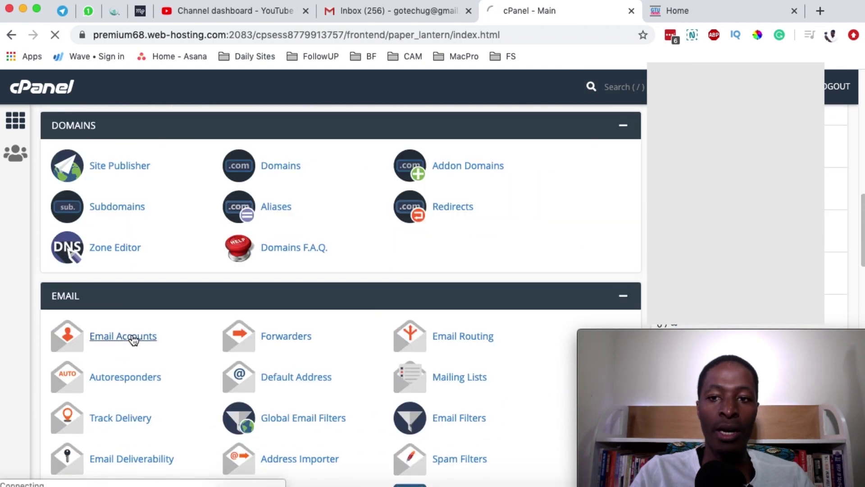
{"action": "scroll", "coordinate": [264, 316], "scroll_direction": "down", "scroll_amount": 2}
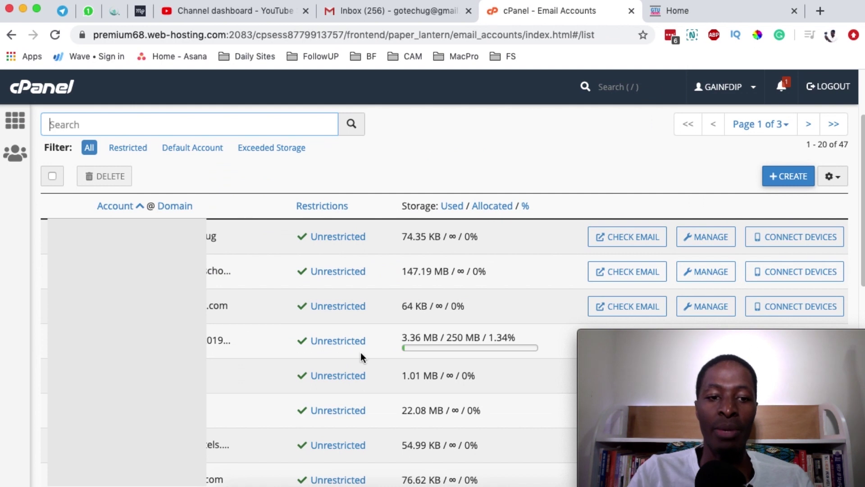
{"action": "scroll", "coordinate": [352, 354], "scroll_direction": "up", "scroll_amount": 3}
{"action": "left_click", "coordinate": [793, 282]}
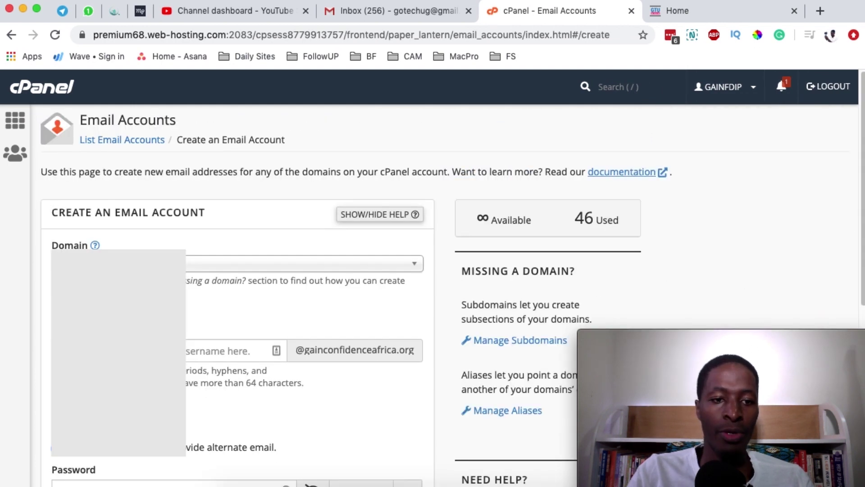
{"action": "left_click", "coordinate": [234, 350]}
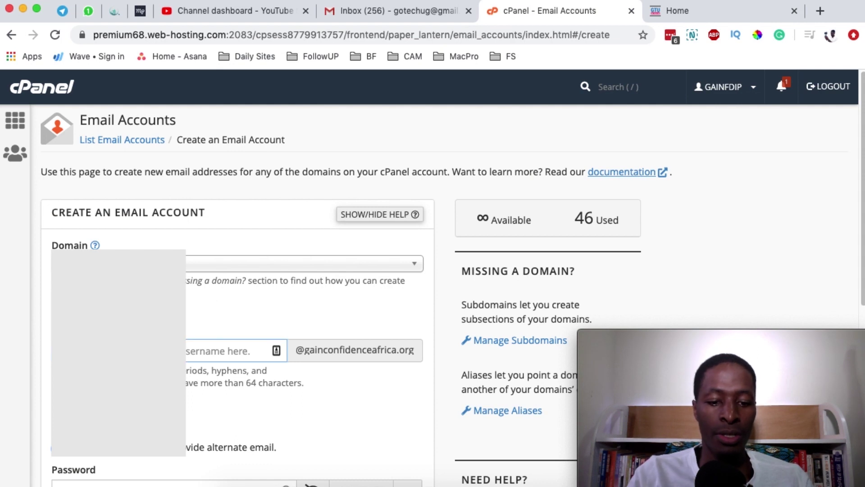
{"action": "left_click", "coordinate": [117, 263]}
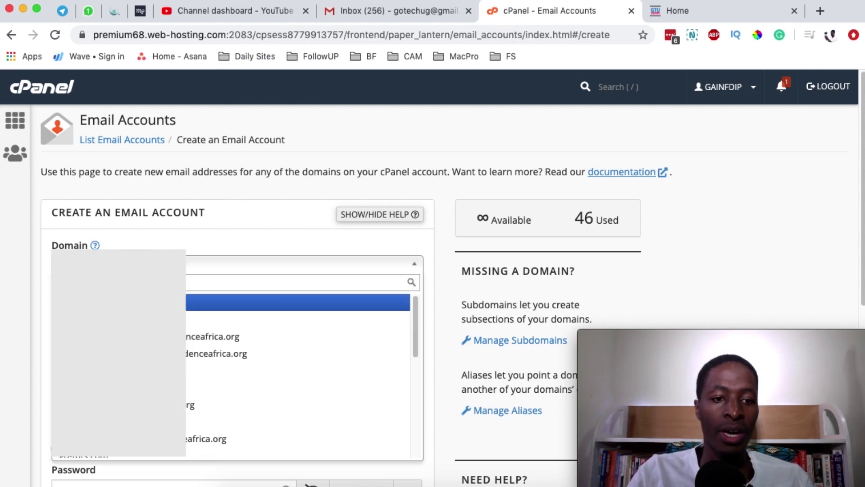
{"action": "scroll", "coordinate": [117, 392], "scroll_direction": "down", "scroll_amount": 2}
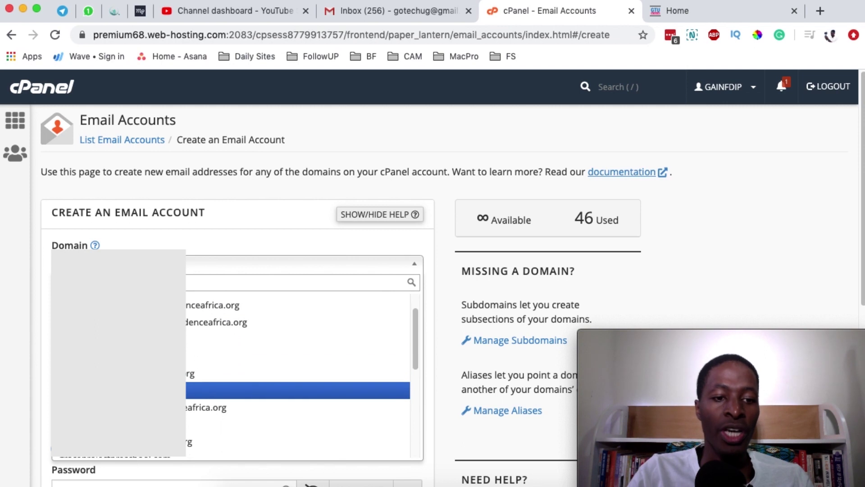
{"action": "scroll", "coordinate": [297, 376], "scroll_direction": "down", "scroll_amount": 5}
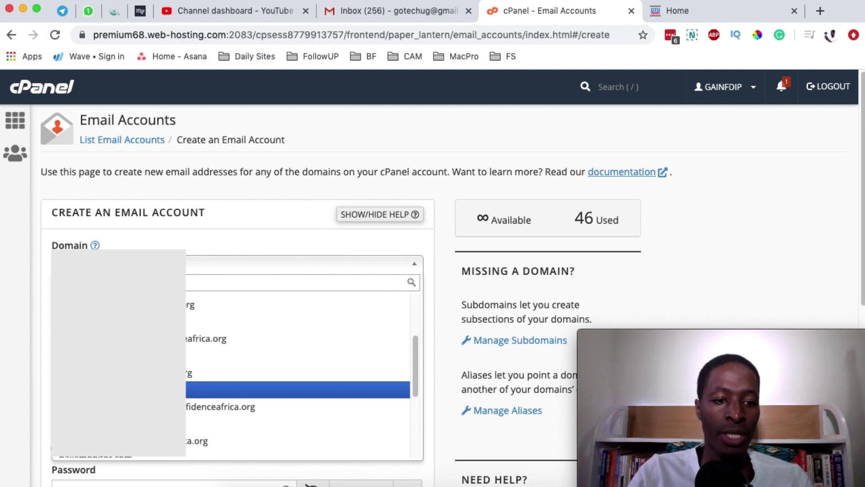
{"action": "scroll", "coordinate": [298, 381], "scroll_direction": "down", "scroll_amount": 5}
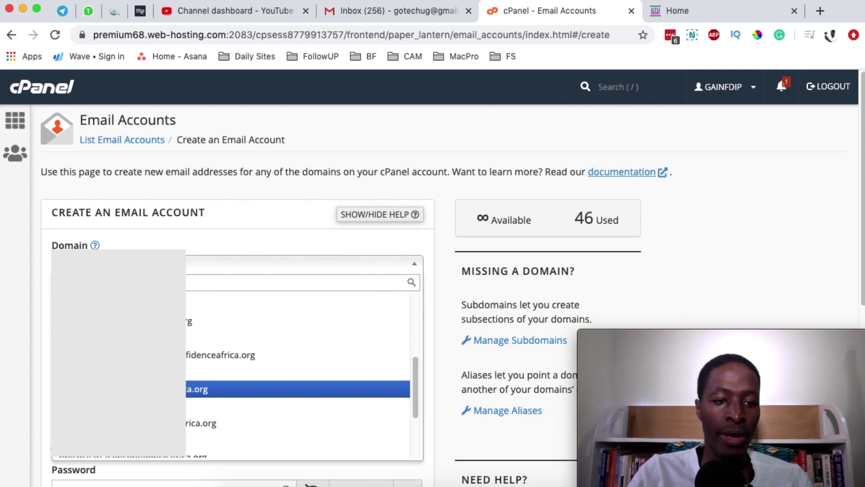
{"action": "left_click", "coordinate": [339, 380]}
{"action": "scroll", "coordinate": [340, 380], "scroll_direction": "down", "scroll_amount": 5}
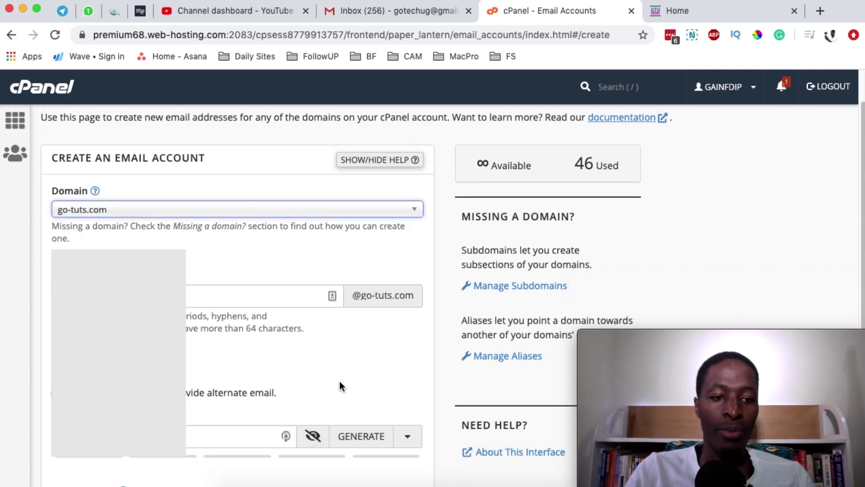
Paste a strong password, keep 250 MB storage, and create the account
{"action": "left_click", "coordinate": [113, 384]}
{"action": "scroll", "coordinate": [99, 365], "scroll_direction": "down", "scroll_amount": 1}
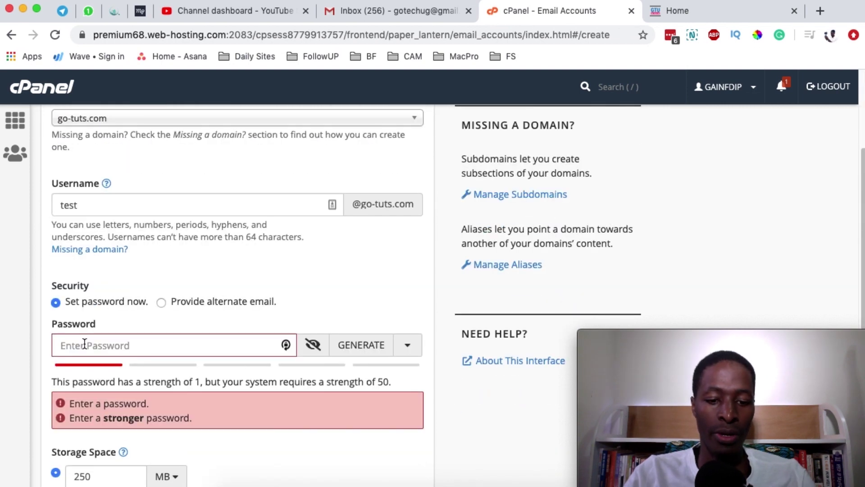
{"action": "key", "text": "super+v"}
{"action": "scroll", "coordinate": [32, 383], "scroll_direction": "down", "scroll_amount": 1}
{"action": "scroll", "coordinate": [40, 381], "scroll_direction": "down", "scroll_amount": 5}
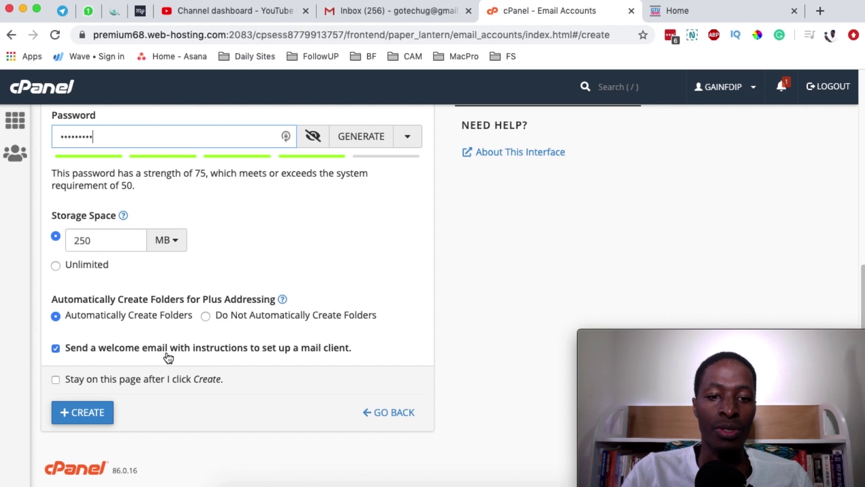
{"action": "left_click", "coordinate": [83, 417]}
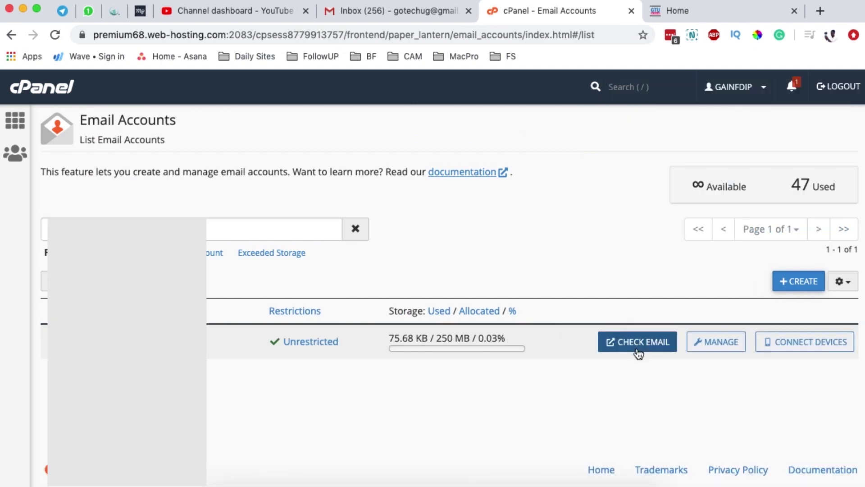
Open the test account's Roundcube inbox via Check Email, then open a fresh browser tab
{"action": "left_click", "coordinate": [637, 344]}
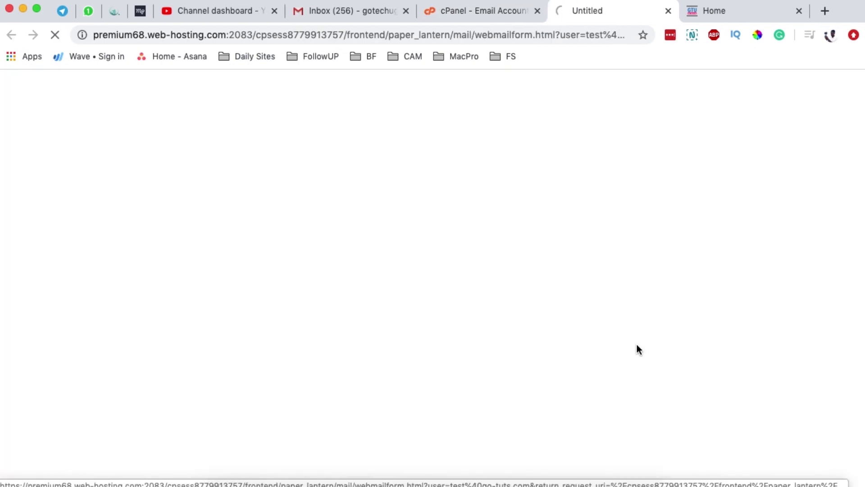
{"action": "left_click", "coordinate": [38, 286]}
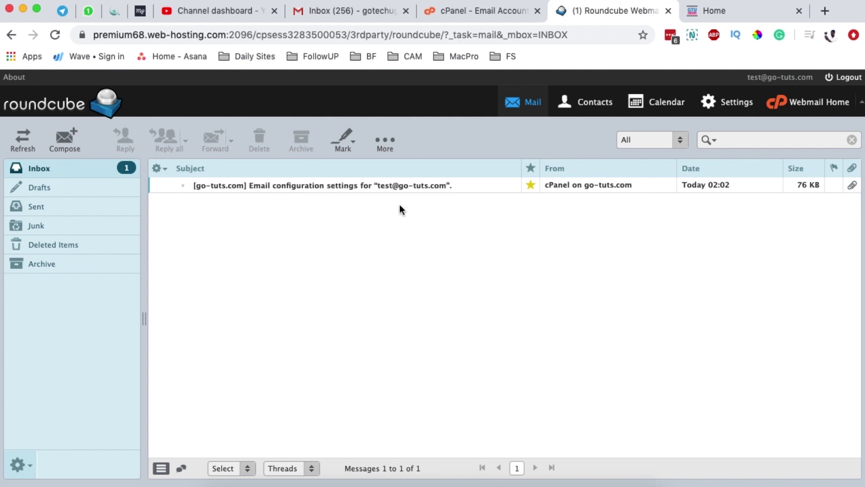
{"action": "left_click", "coordinate": [826, 12]}
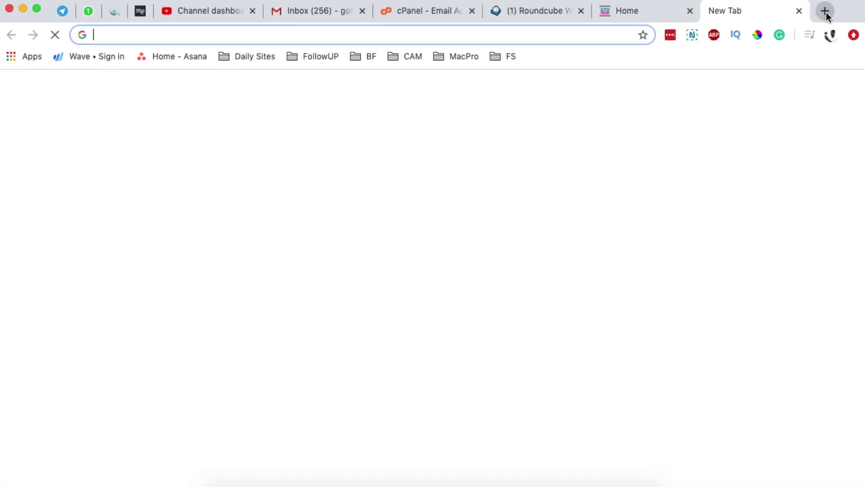
Go to go-tuts.com/webmail in the new tab
{"action": "type", "text": "go-tu"}
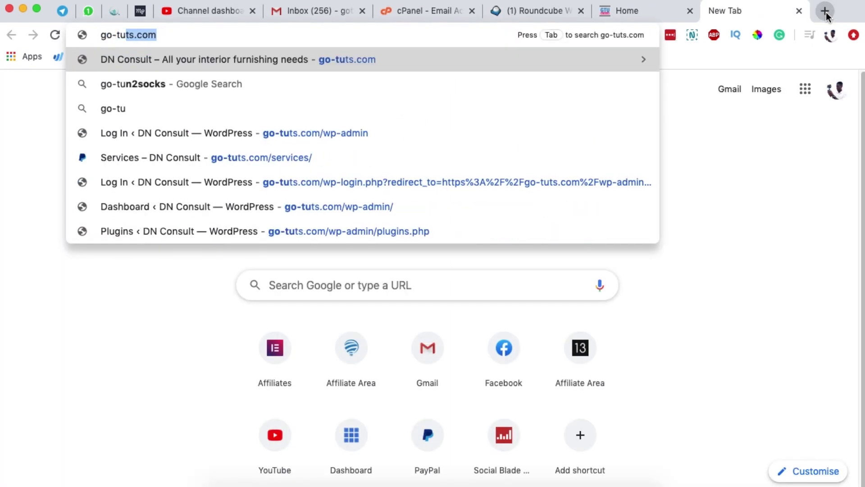
{"action": "key", "text": "Right"}
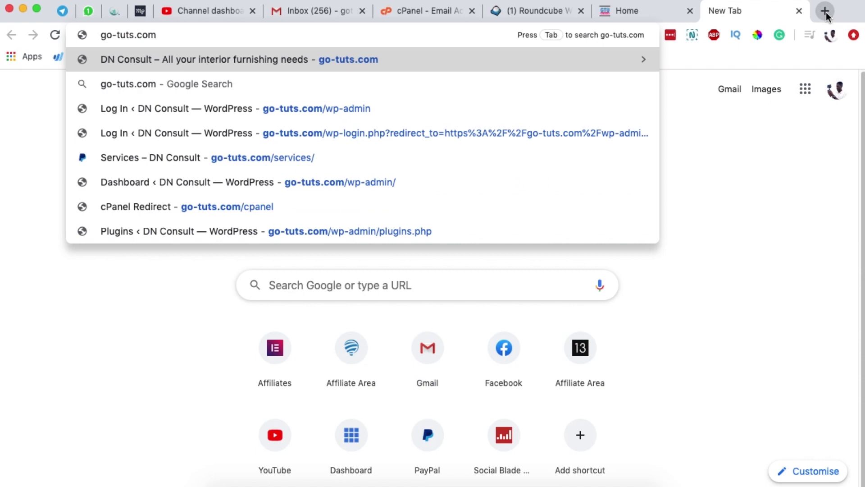
{"action": "type", "text": "/"}
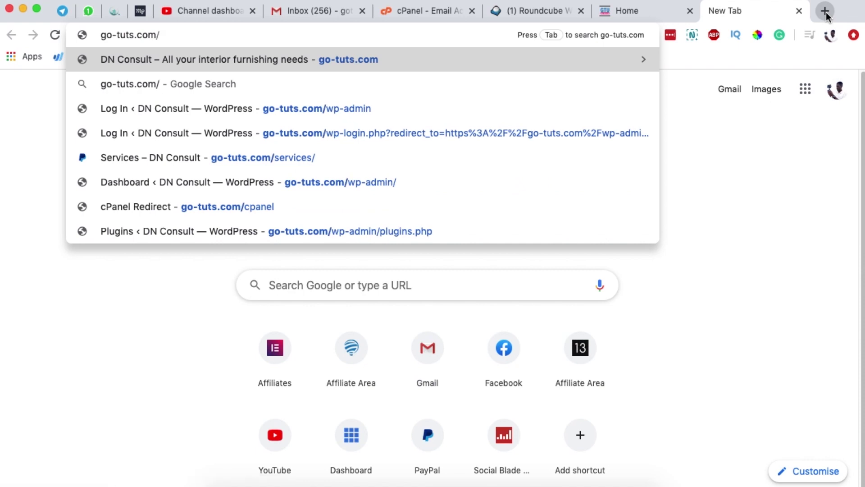
{"action": "type", "text": "webmail"}
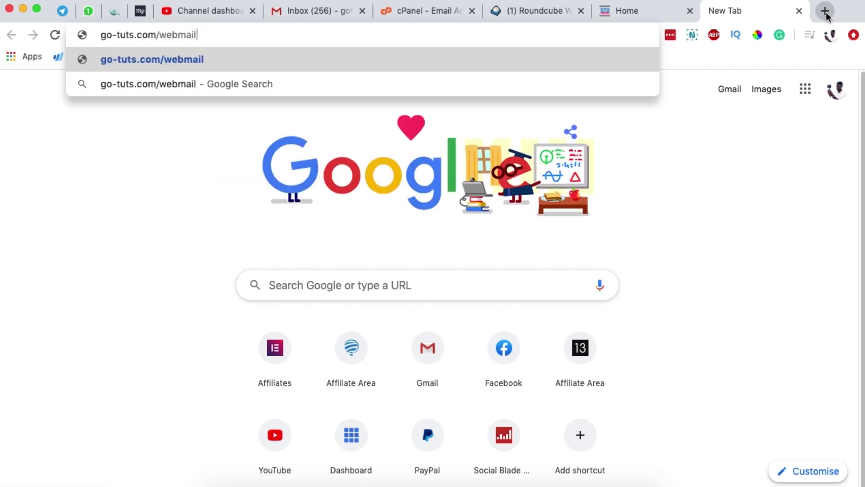
{"action": "key", "text": "Return"}
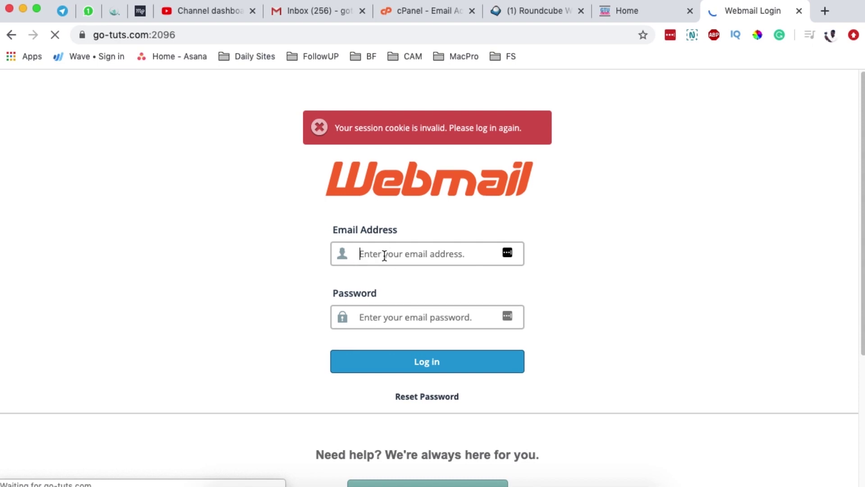
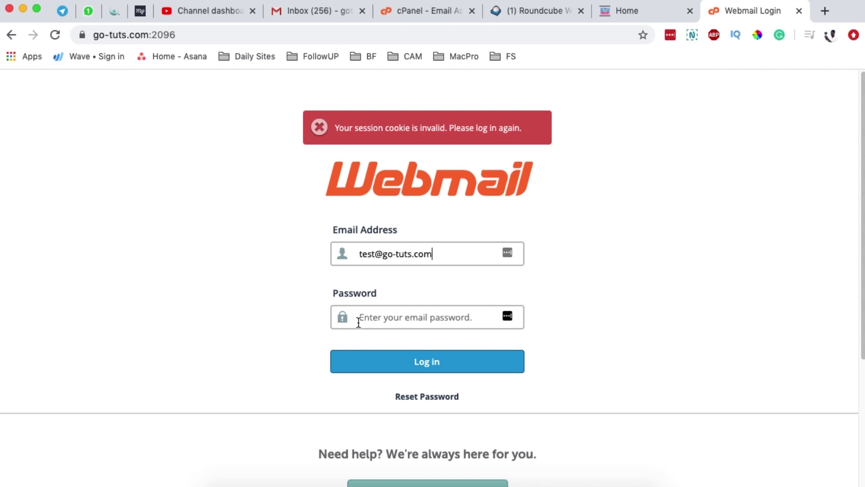
Log in to Roundcube with the test account address and its pasted password
{"action": "left_click", "coordinate": [357, 318]}
{"action": "key", "text": "super+v"}
{"action": "left_click", "coordinate": [415, 365]}
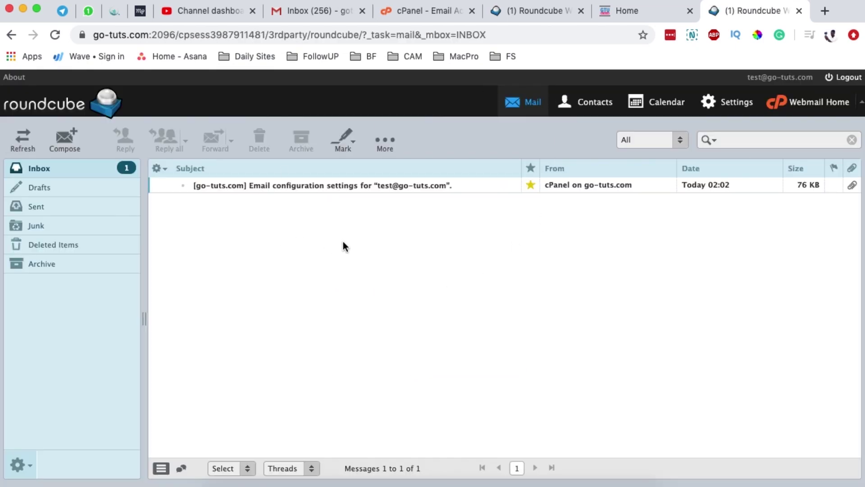
Switch between the webmail and cPanel tabs, ending on the go-tuts.com inbox
{"action": "left_click", "coordinate": [531, 13]}
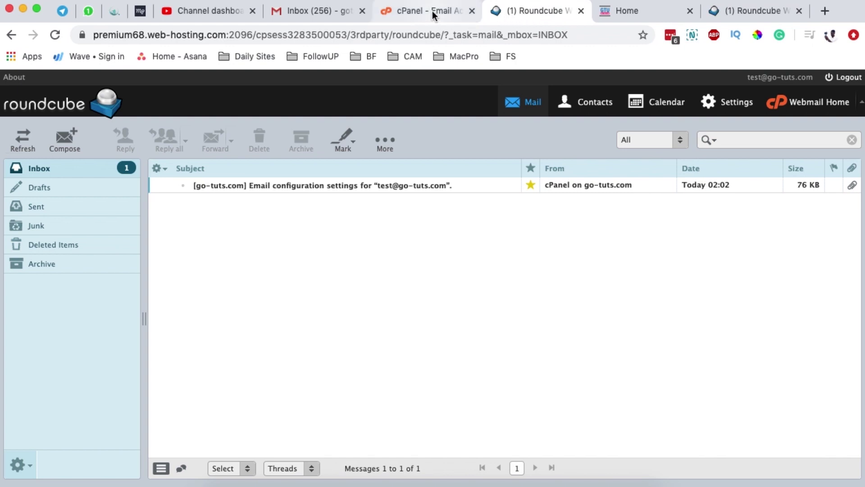
{"action": "left_click", "coordinate": [430, 11]}
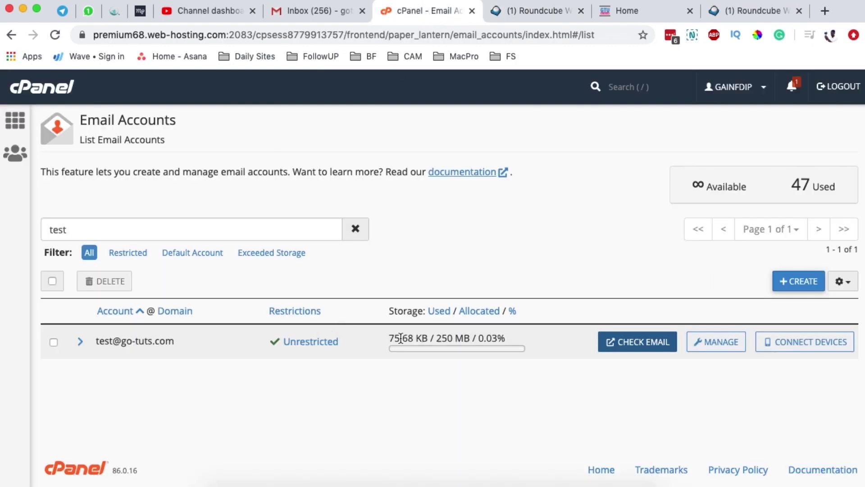
{"action": "left_click", "coordinate": [518, 9]}
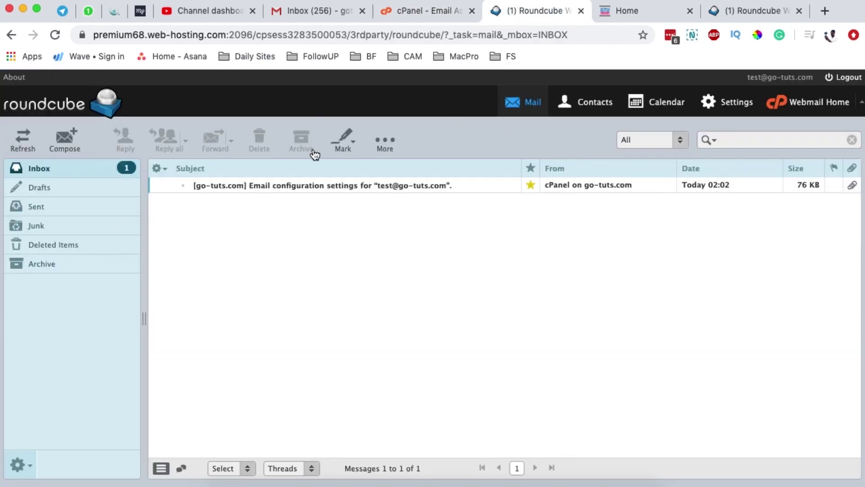
{"action": "left_click", "coordinate": [762, 11]}
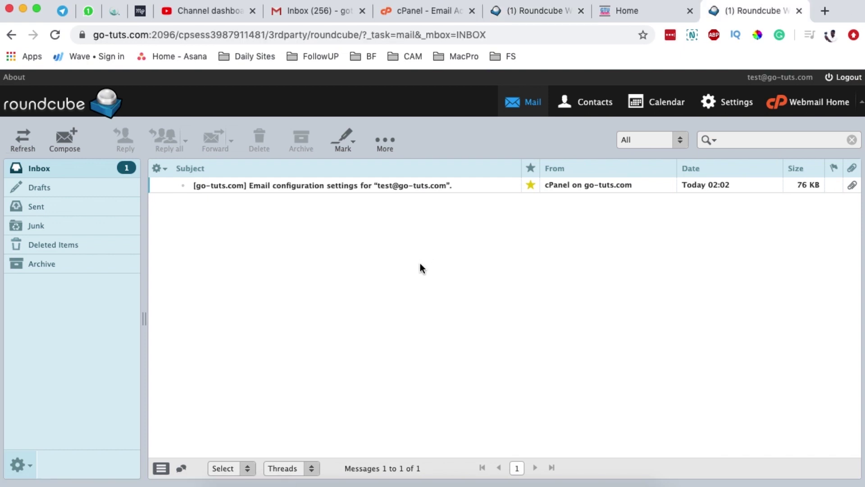
Close the duplicate Roundcube tab and read the configuration message's ports: IMAP 993, POP3 995, SMTP 465
{"action": "left_click", "coordinate": [798, 11]}
{"action": "left_click", "coordinate": [599, 12]}
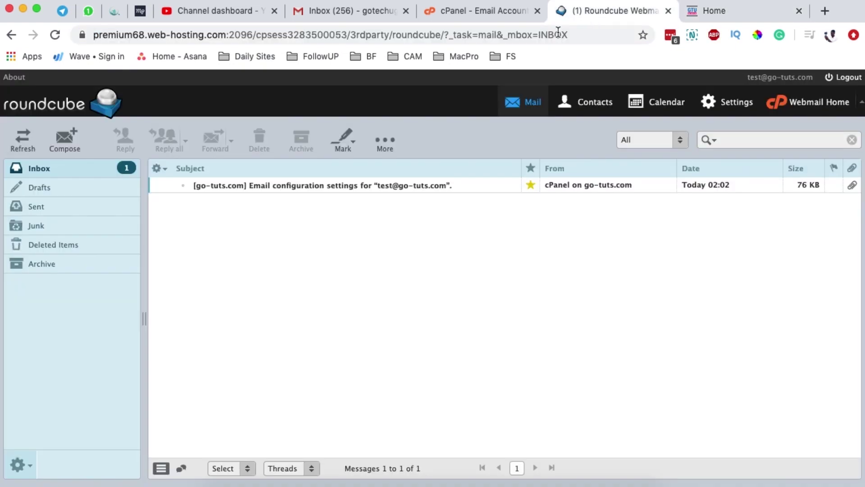
{"action": "double_click", "coordinate": [336, 185]}
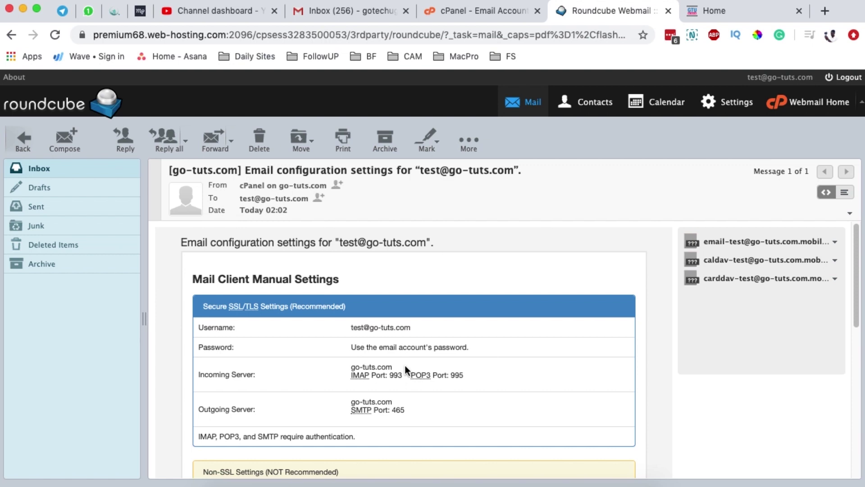
{"action": "scroll", "coordinate": [429, 358], "scroll_direction": "down", "scroll_amount": 2}
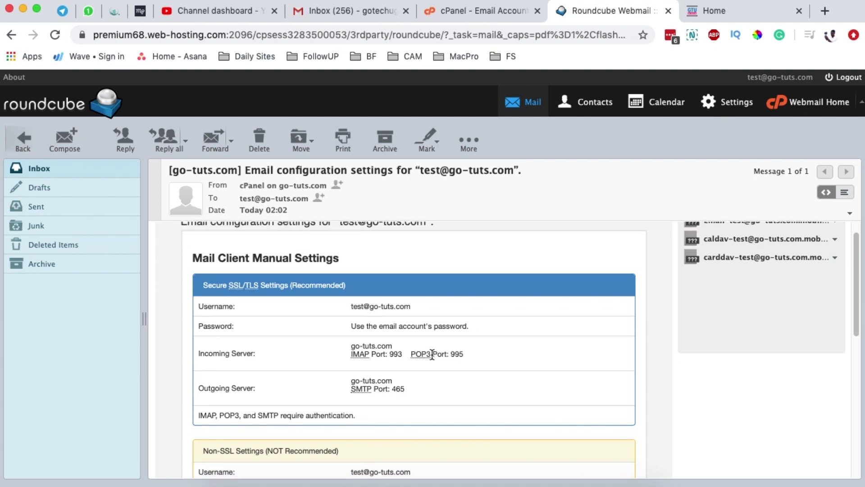
{"action": "scroll", "coordinate": [431, 350], "scroll_direction": "up", "scroll_amount": 2}
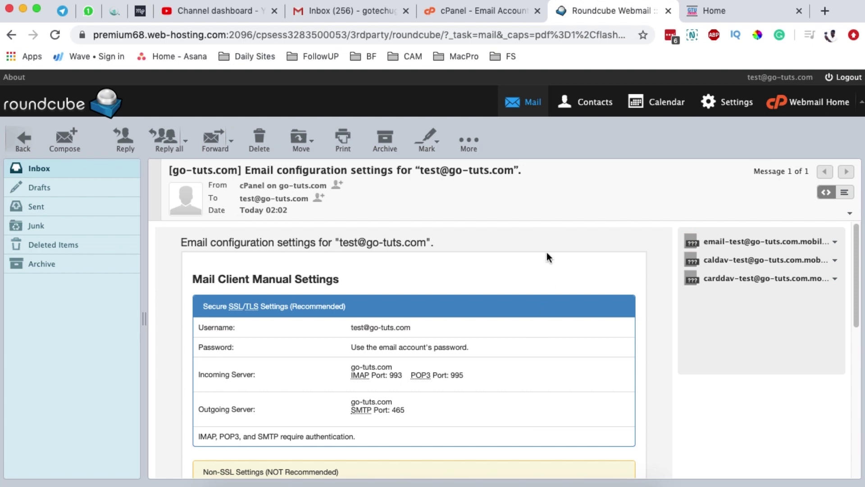
{"action": "scroll", "coordinate": [436, 366], "scroll_direction": "down", "scroll_amount": 6}
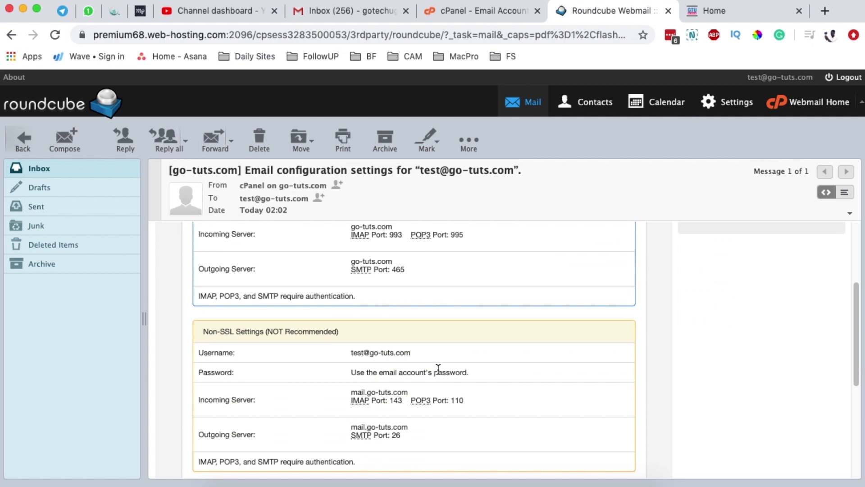
{"action": "scroll", "coordinate": [310, 345], "scroll_direction": "up", "scroll_amount": 3}
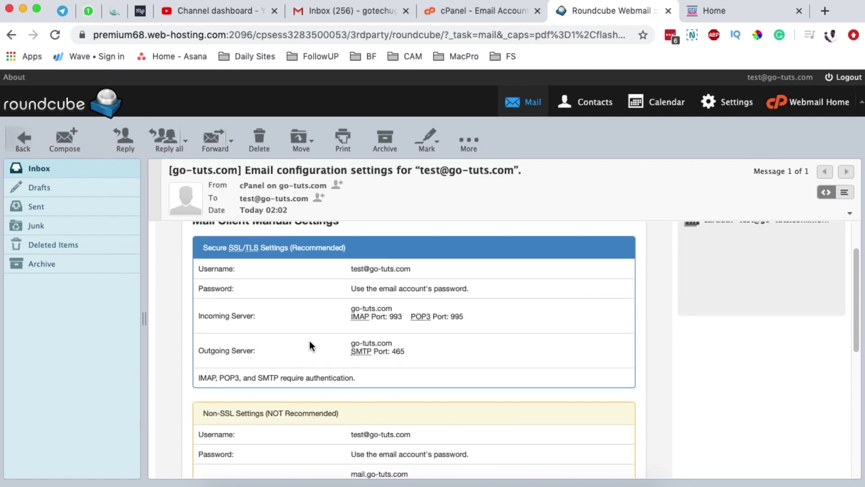
View the test account's Mail Client Manual Settings in cPanel, then return to the Roundcube message
{"action": "left_click", "coordinate": [464, 14]}
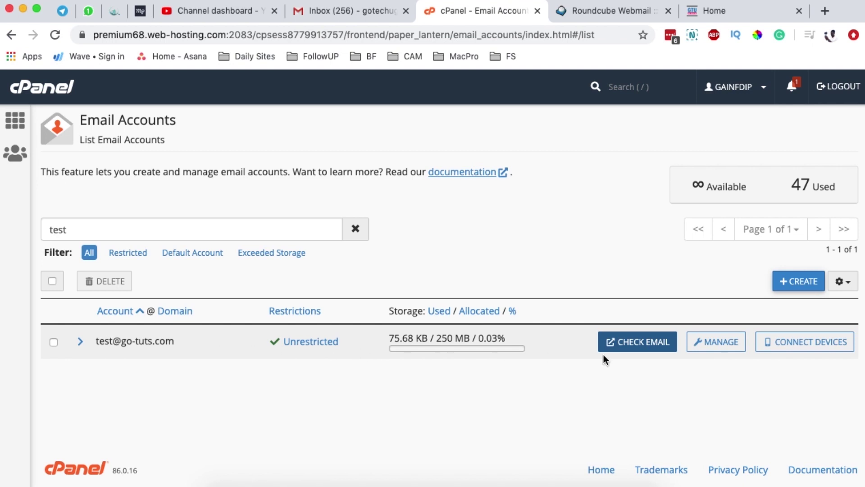
{"action": "left_click", "coordinate": [796, 342]}
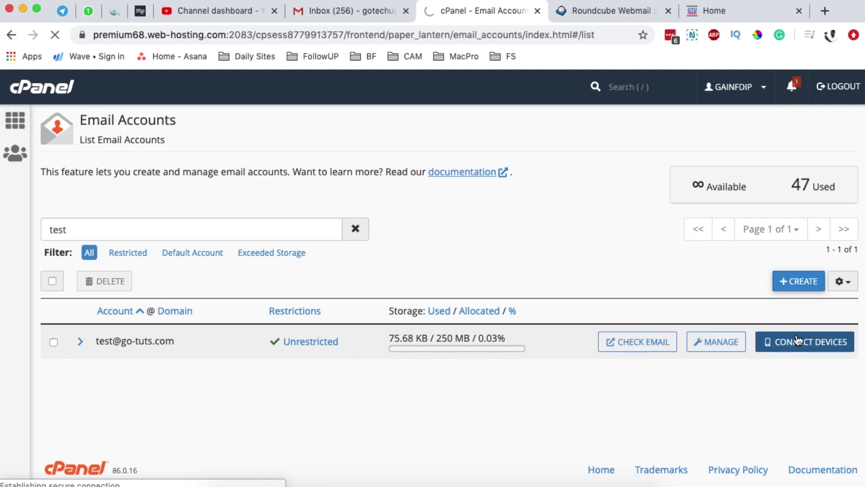
{"action": "scroll", "coordinate": [584, 350], "scroll_direction": "down", "scroll_amount": 5}
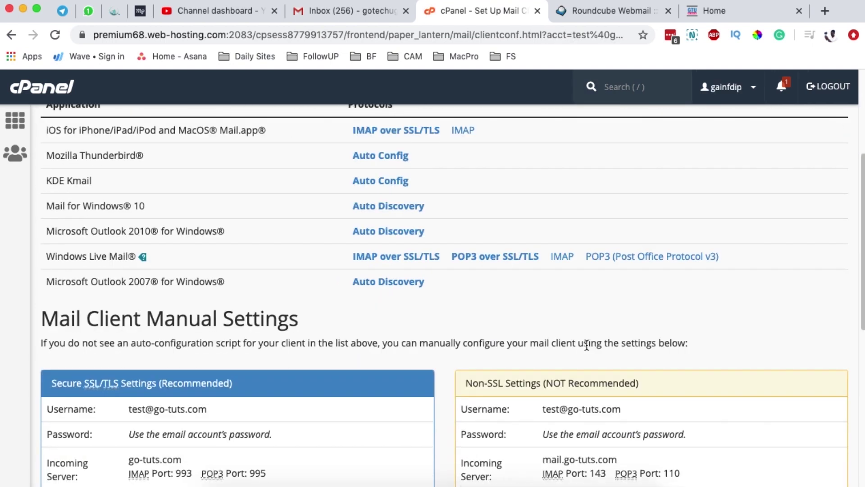
{"action": "scroll", "coordinate": [585, 332], "scroll_direction": "down", "scroll_amount": 2}
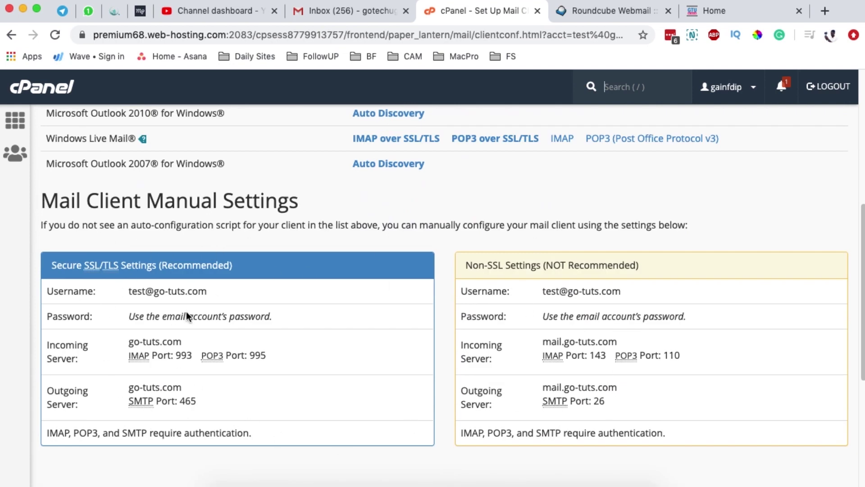
{"action": "left_click", "coordinate": [590, 11]}
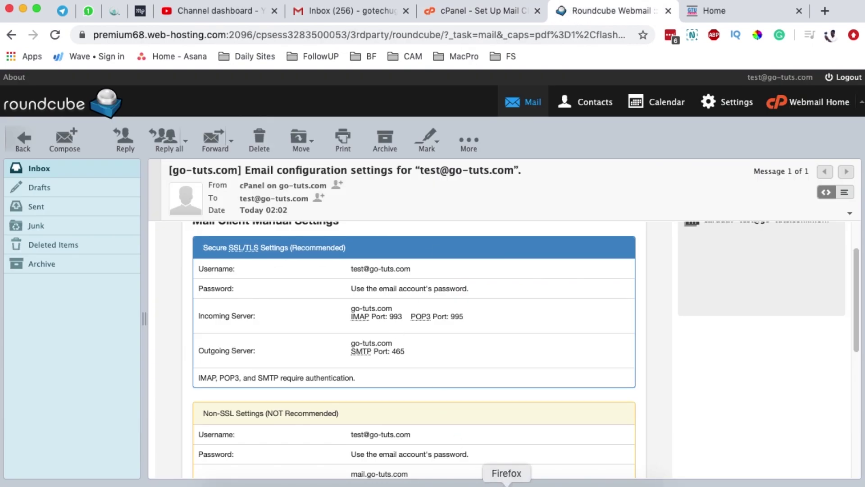
Bring up Gmail in Firefox and open its full Settings page
{"action": "left_click", "coordinate": [506, 480]}
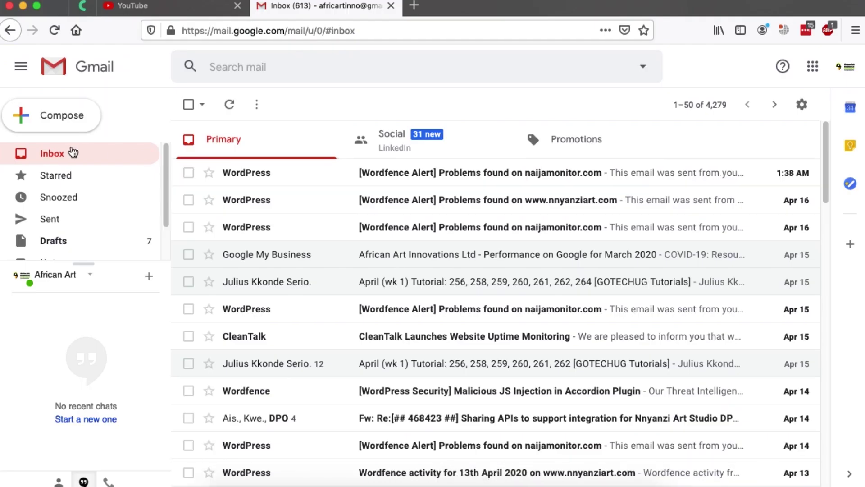
{"action": "left_click", "coordinate": [123, 152]}
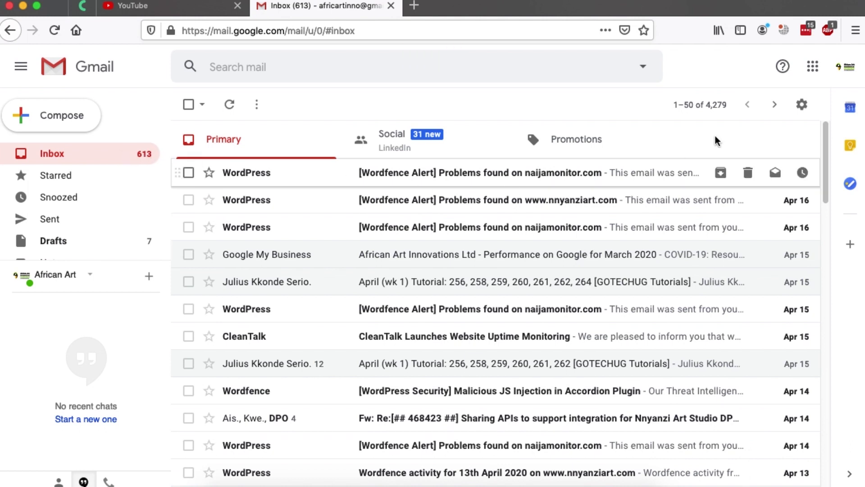
{"action": "left_click", "coordinate": [802, 104]}
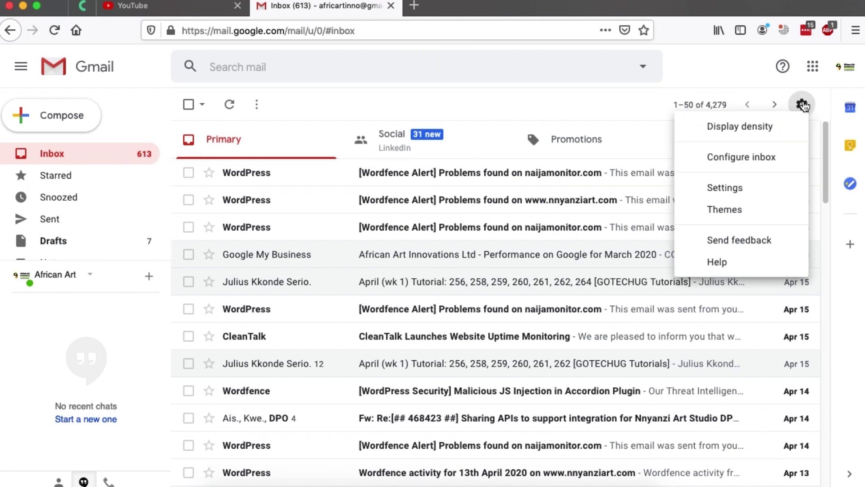
{"action": "left_click", "coordinate": [734, 187]}
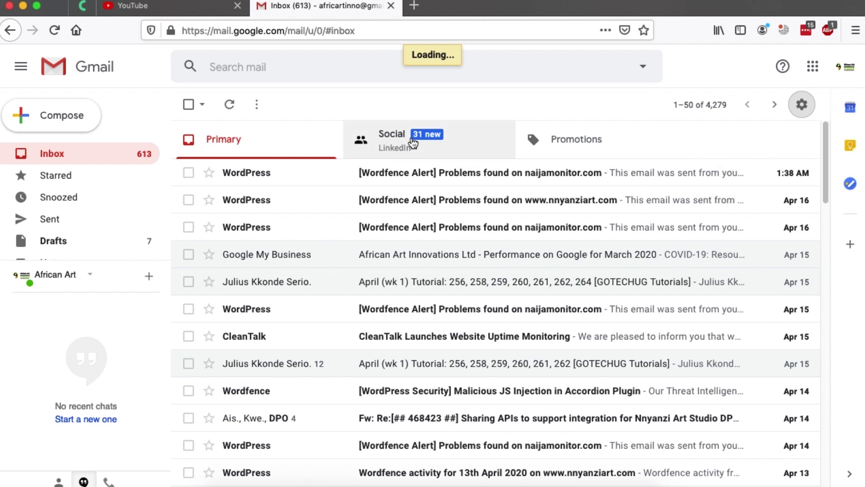
Under Accounts and Import, choose to add another 'Send mail as' address
{"action": "left_click", "coordinate": [348, 136]}
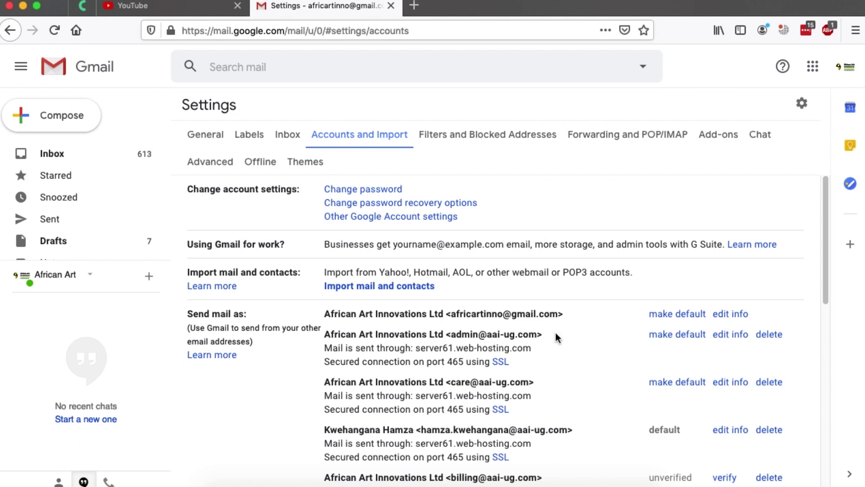
{"action": "scroll", "coordinate": [570, 307], "scroll_direction": "down", "scroll_amount": 3}
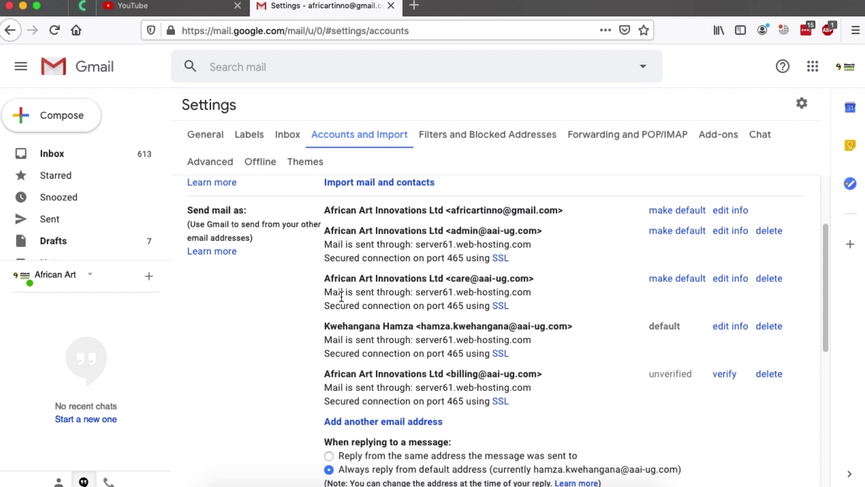
{"action": "scroll", "coordinate": [341, 297], "scroll_direction": "down", "scroll_amount": 1}
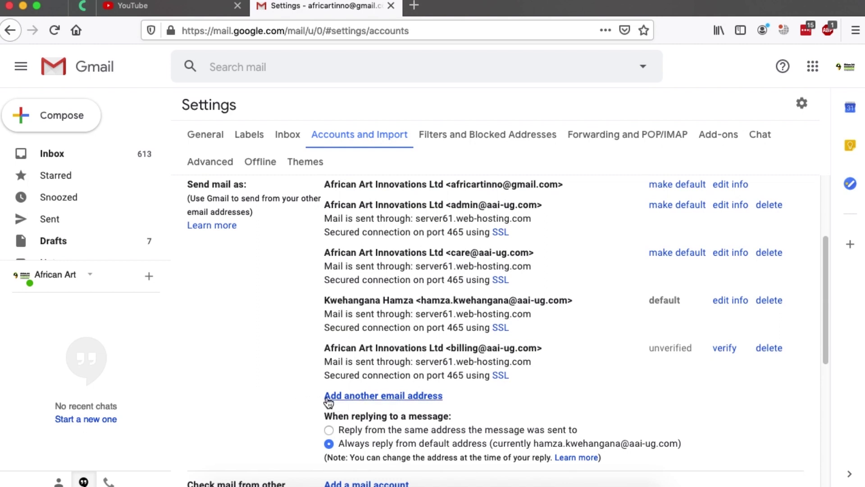
{"action": "left_click", "coordinate": [348, 400]}
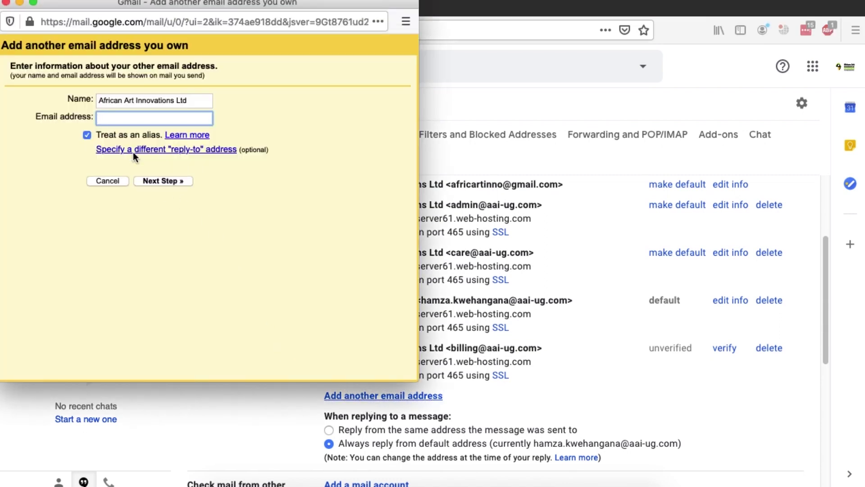
Enter the new go-tuts.com test address with the sender's full name and continue to SMTP settings
{"action": "left_click", "coordinate": [126, 121]}
{"action": "triple_click", "coordinate": [129, 101]}
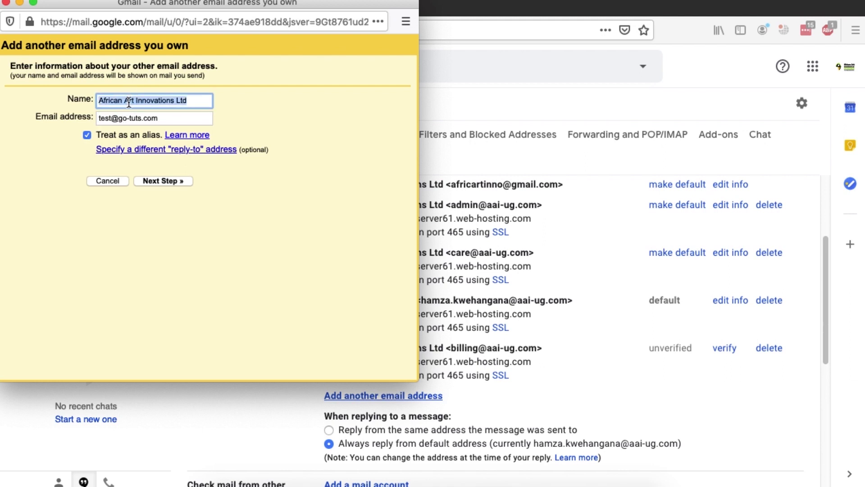
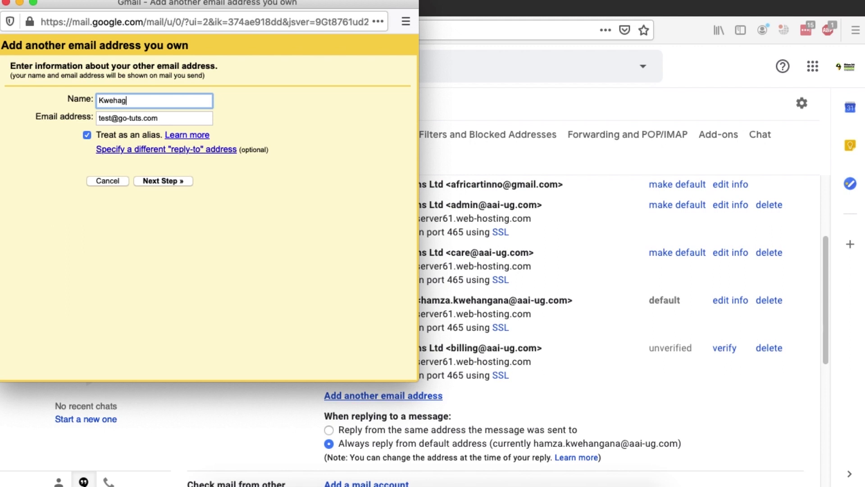
{"action": "left_click", "coordinate": [163, 181]}
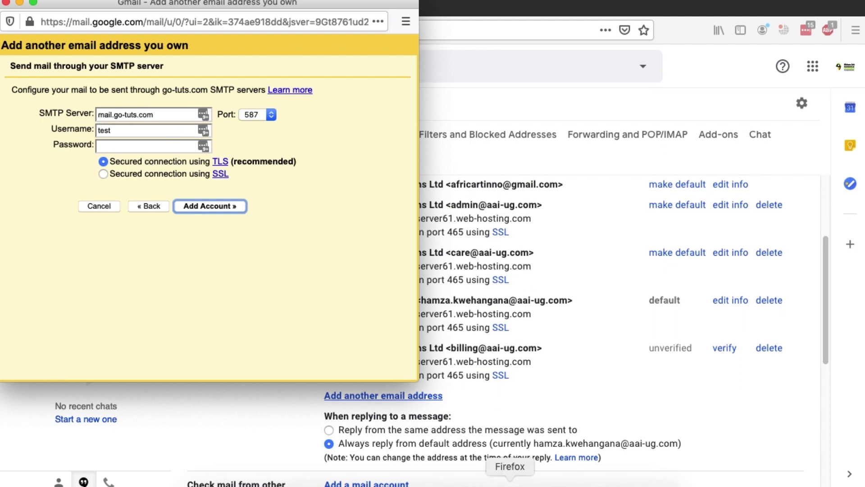
{"action": "left_click", "coordinate": [478, 484]}
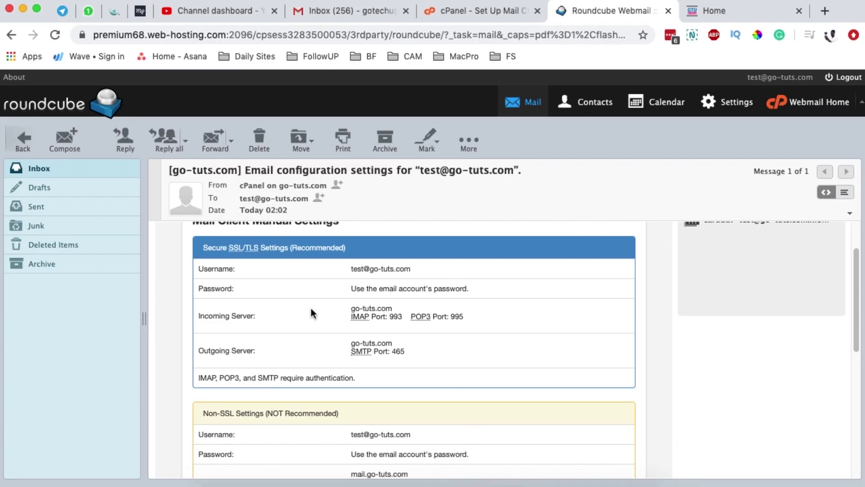
{"action": "scroll", "coordinate": [226, 291], "scroll_direction": "up", "scroll_amount": 1}
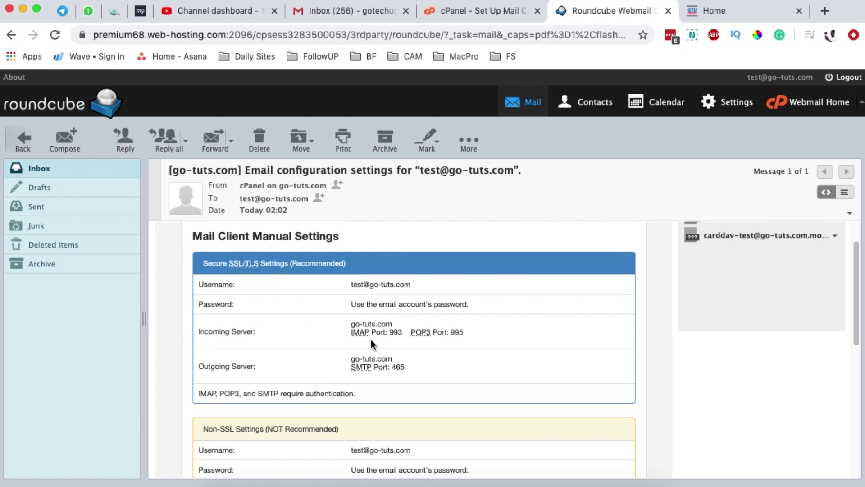
{"action": "left_click_drag", "start_coordinate": [352, 369], "coordinate": [375, 370]}
{"action": "scroll", "coordinate": [406, 367], "scroll_direction": "down", "scroll_amount": 3}
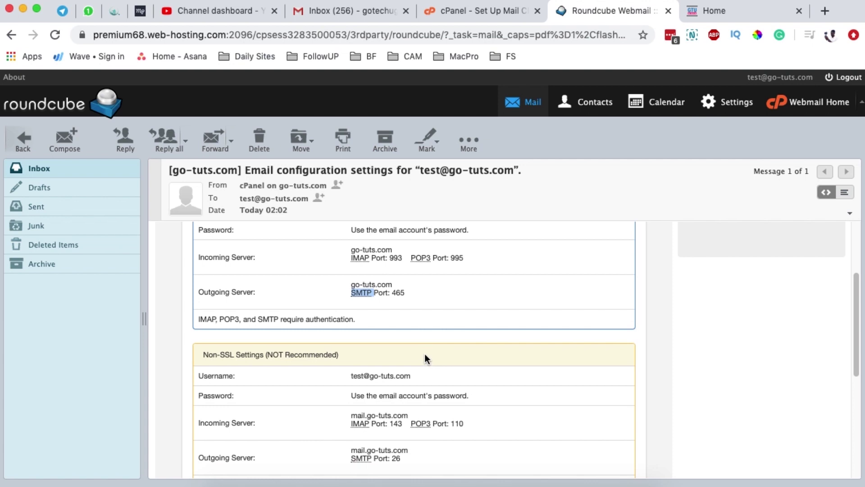
{"action": "scroll", "coordinate": [425, 354], "scroll_direction": "up", "scroll_amount": 2}
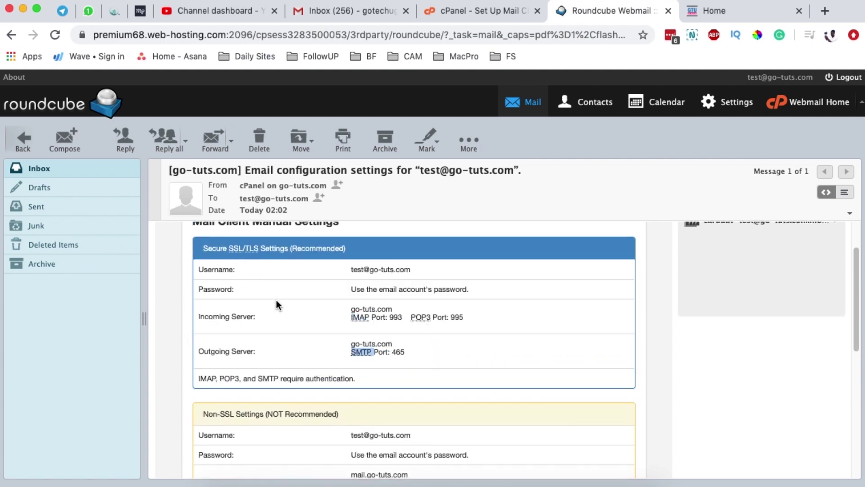
{"action": "scroll", "coordinate": [234, 374], "scroll_direction": "down", "scroll_amount": 1}
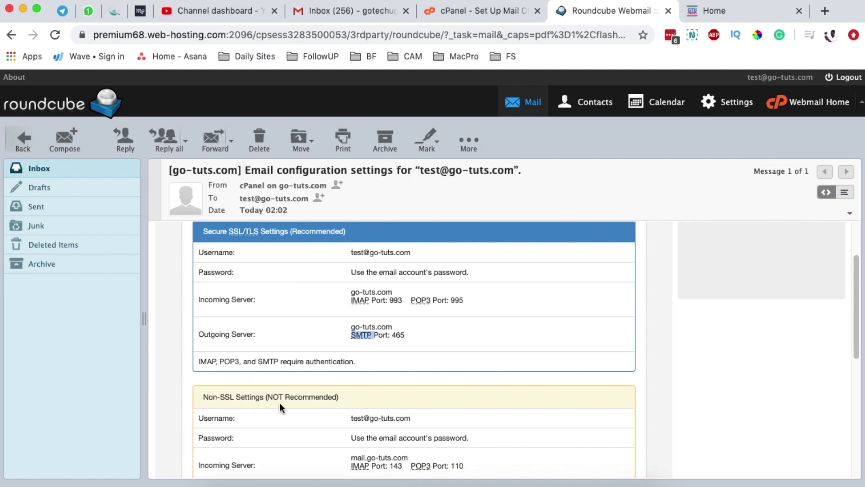
{"action": "scroll", "coordinate": [280, 401], "scroll_direction": "up", "scroll_amount": 2}
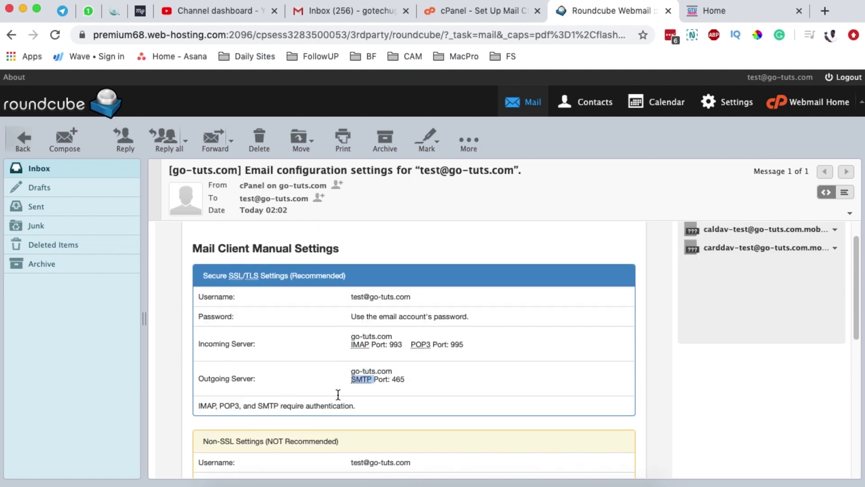
{"action": "scroll", "coordinate": [355, 386], "scroll_direction": "down", "scroll_amount": 1}
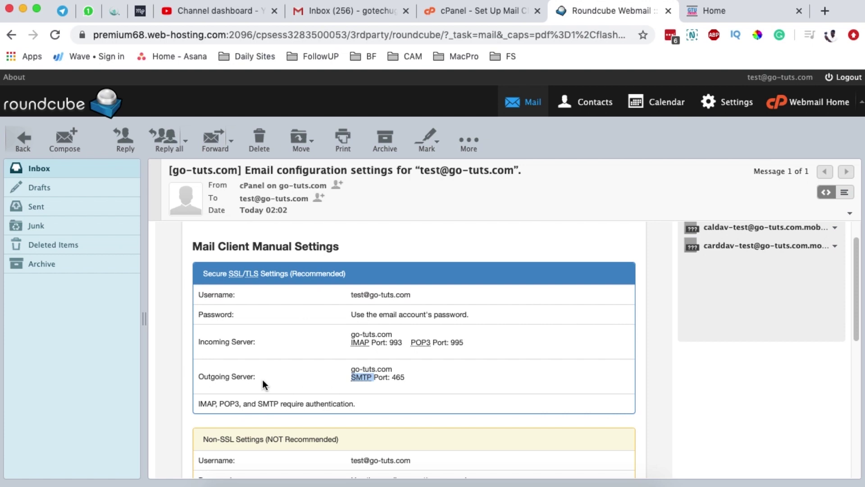
{"action": "left_click_drag", "start_coordinate": [215, 378], "coordinate": [254, 378]}
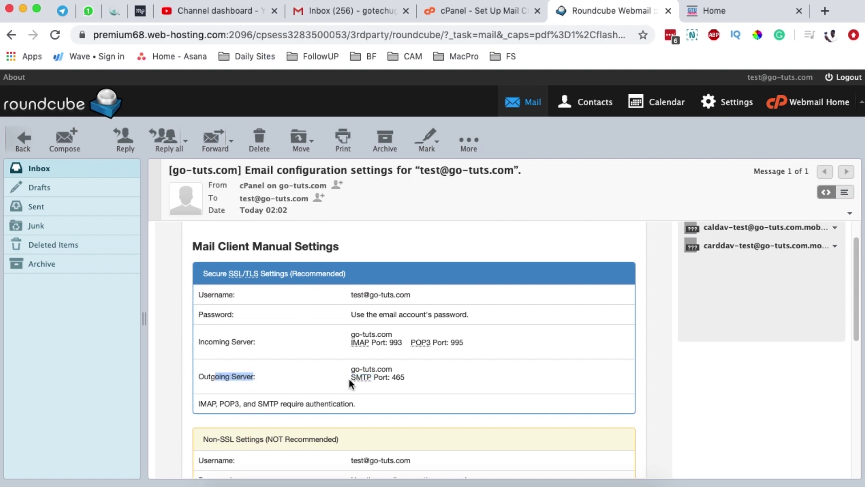
{"action": "left_click_drag", "start_coordinate": [351, 378], "coordinate": [406, 383]}
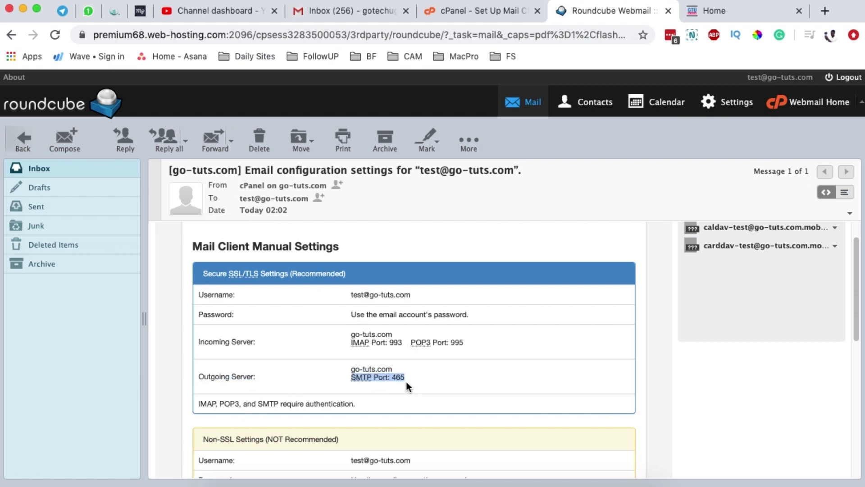
{"action": "left_click", "coordinate": [416, 379]}
{"action": "left_click", "coordinate": [232, 377]}
{"action": "left_click_drag", "start_coordinate": [351, 370], "coordinate": [398, 370]}
{"action": "key", "text": "super+c"}
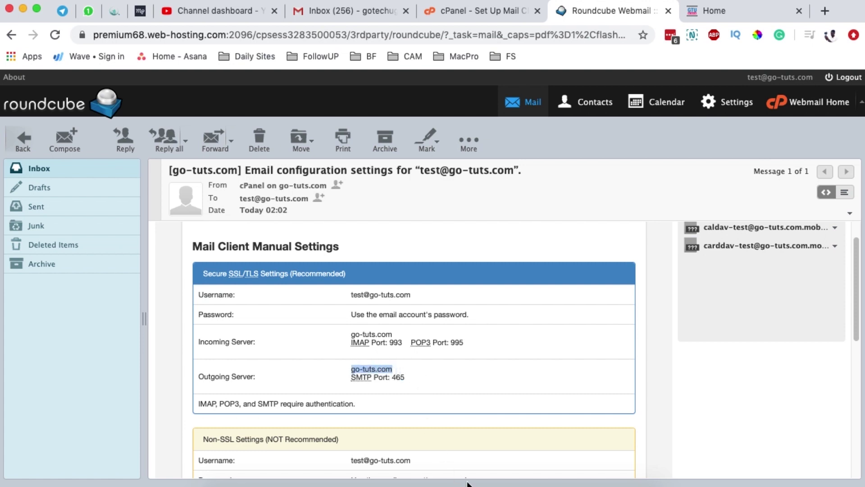
{"action": "left_click", "coordinate": [505, 481]}
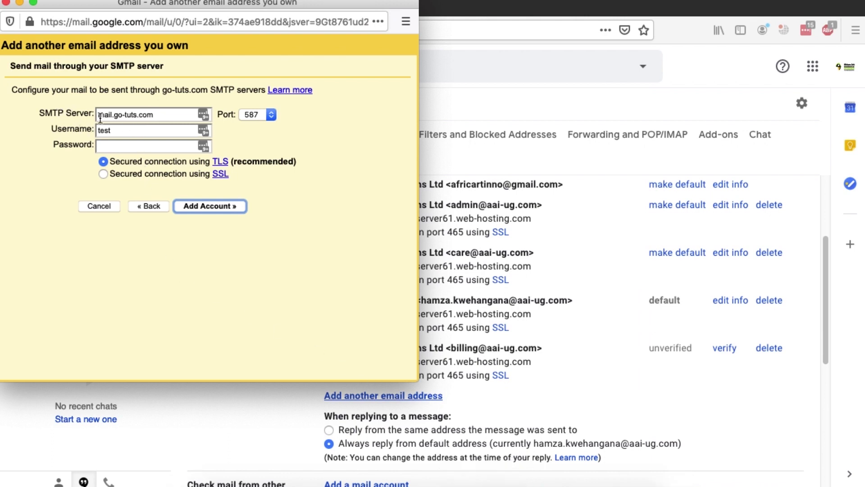
Set the SMTP server to go-tuts.com and the port to 465
{"action": "left_click_drag", "start_coordinate": [156, 114], "coordinate": [79, 112]}
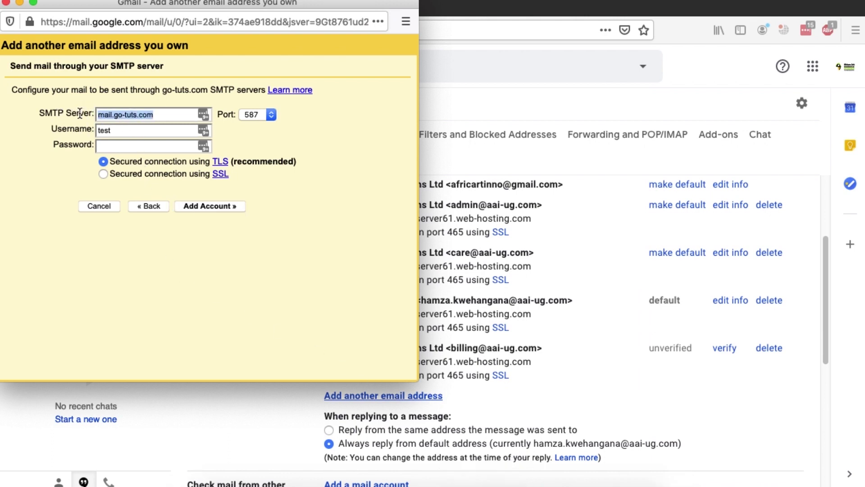
{"action": "key", "text": "super+v"}
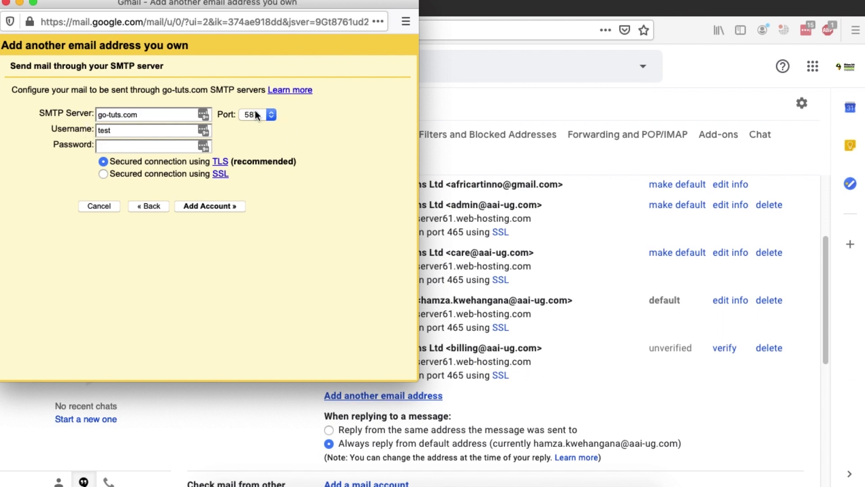
{"action": "left_click", "coordinate": [482, 481]}
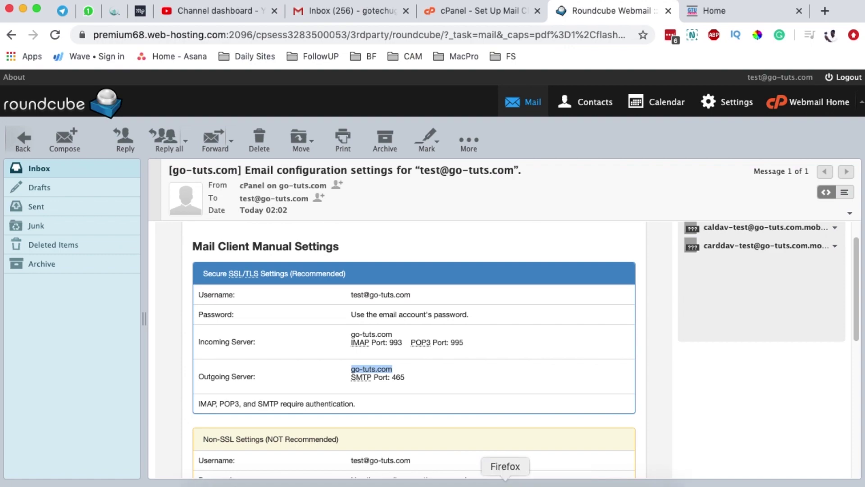
{"action": "left_click", "coordinate": [506, 481]}
{"action": "left_click", "coordinate": [253, 114]}
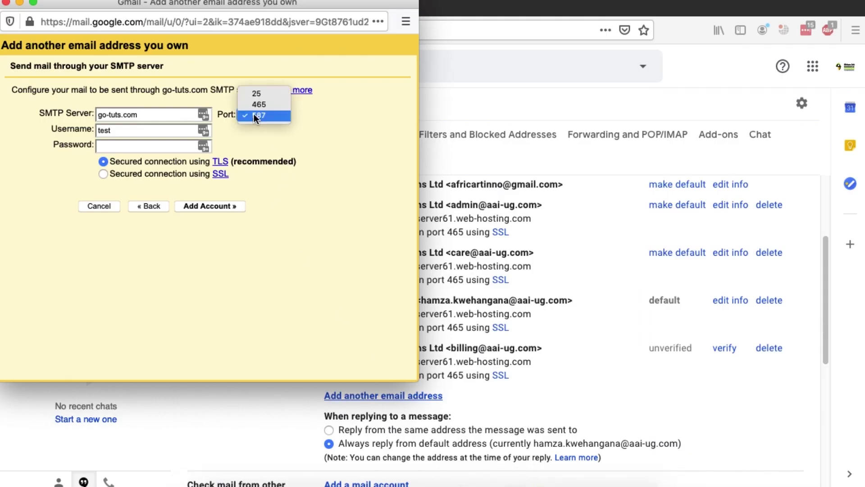
{"action": "left_click", "coordinate": [255, 105]}
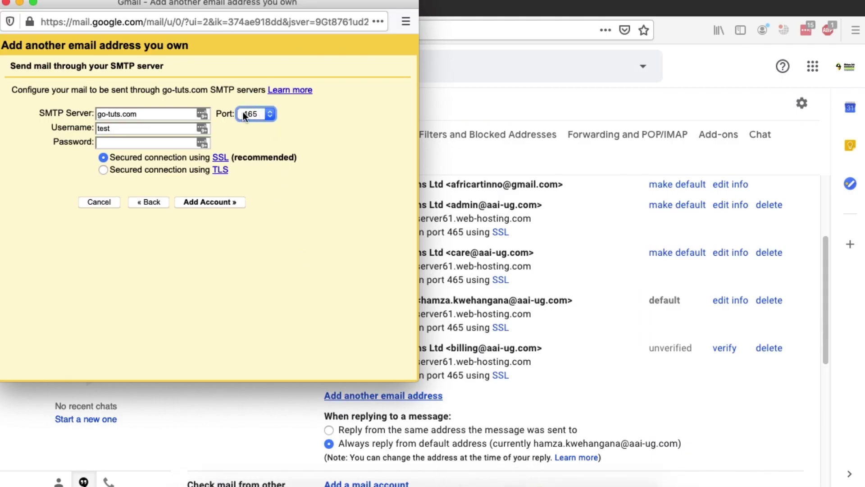
Complete the username to the full go-tuts.com address and move to the password field
{"action": "double_click", "coordinate": [117, 130]}
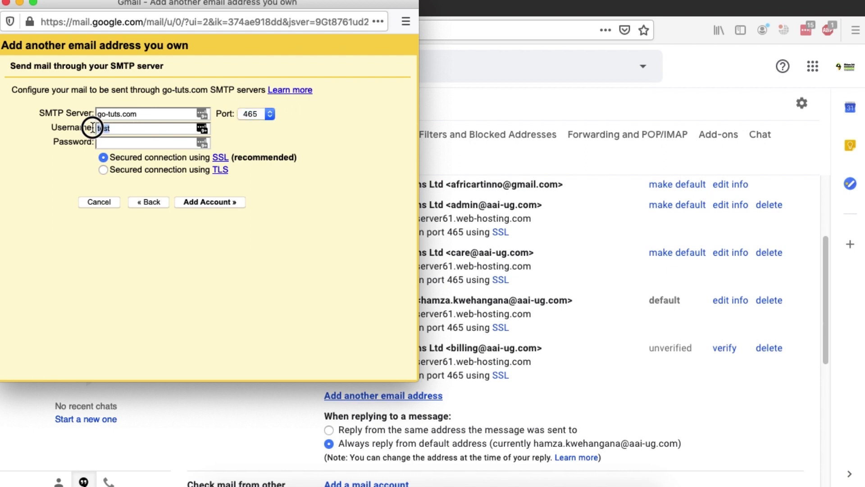
{"action": "left_click", "coordinate": [118, 130]}
{"action": "type", "text": "@GOT"}
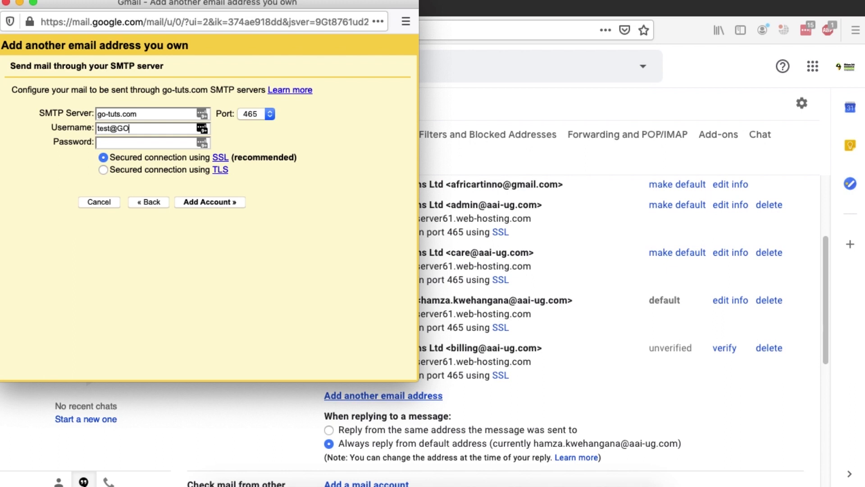
{"action": "key", "text": "BackSpace"}
{"action": "key", "text": "BackSpace"}
{"action": "key", "text": "BackSpace"}
{"action": "type", "text": "go-tuts.com"}
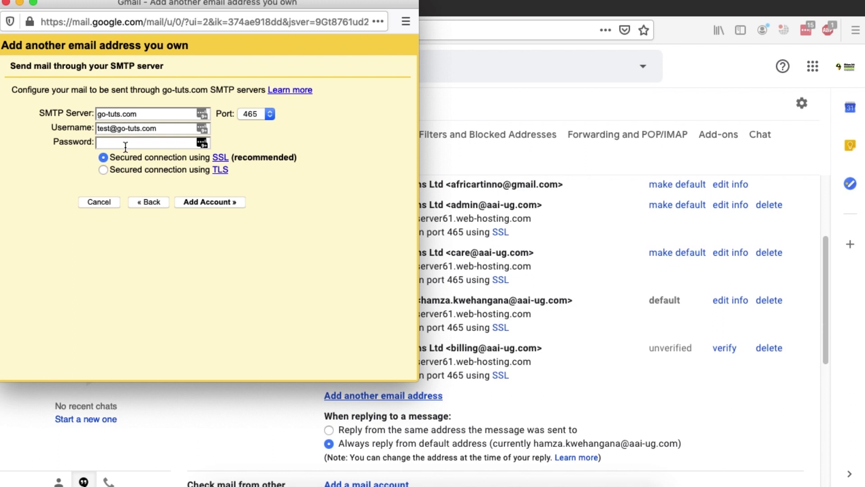
{"action": "left_click", "coordinate": [113, 144]}
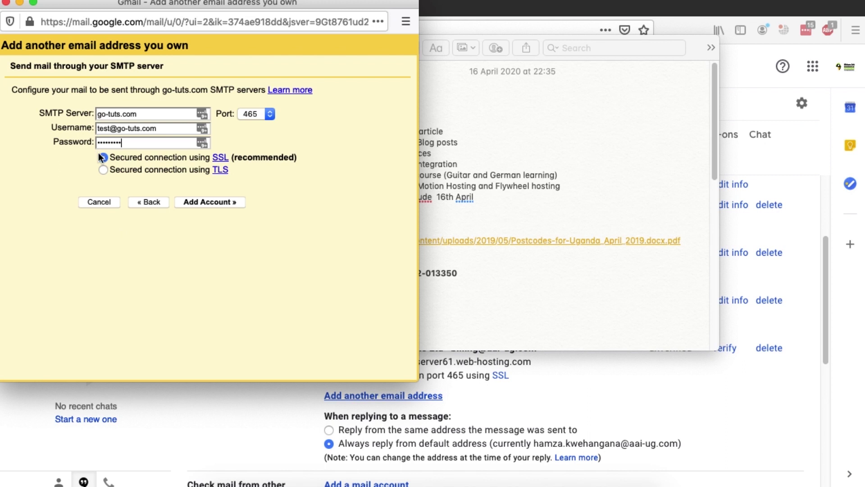
Submit the SMTP settings without saving the login, then resend the confirmation code email
{"action": "left_click", "coordinate": [194, 203]}
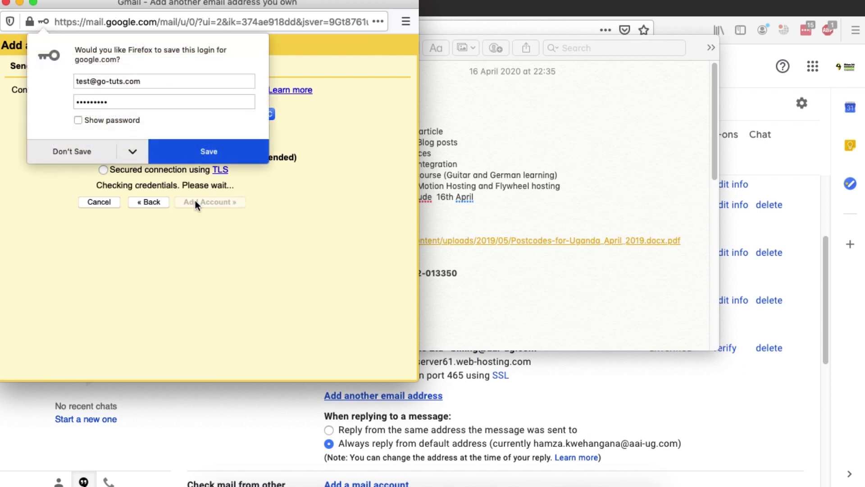
{"action": "left_click", "coordinate": [86, 150]}
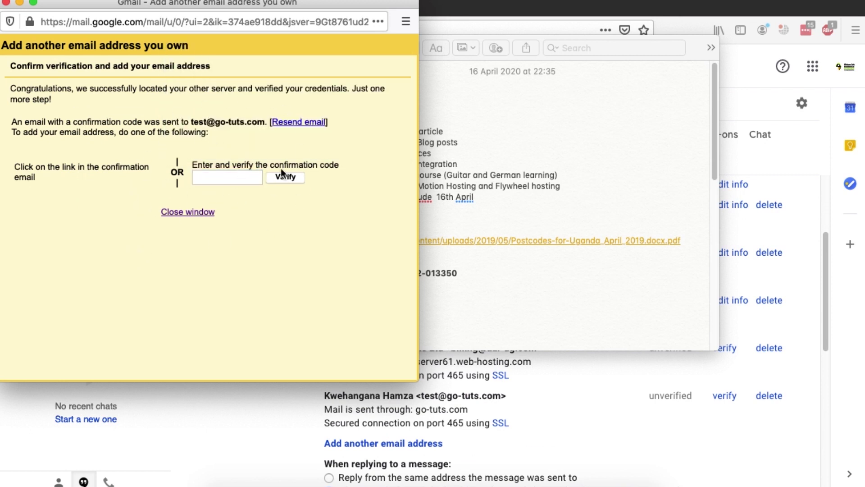
{"action": "left_click", "coordinate": [442, 393]}
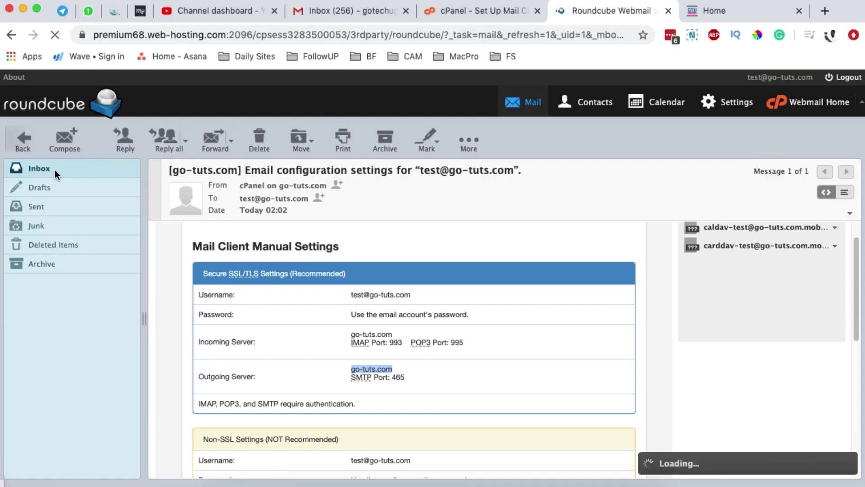
{"action": "left_click", "coordinate": [39, 166]}
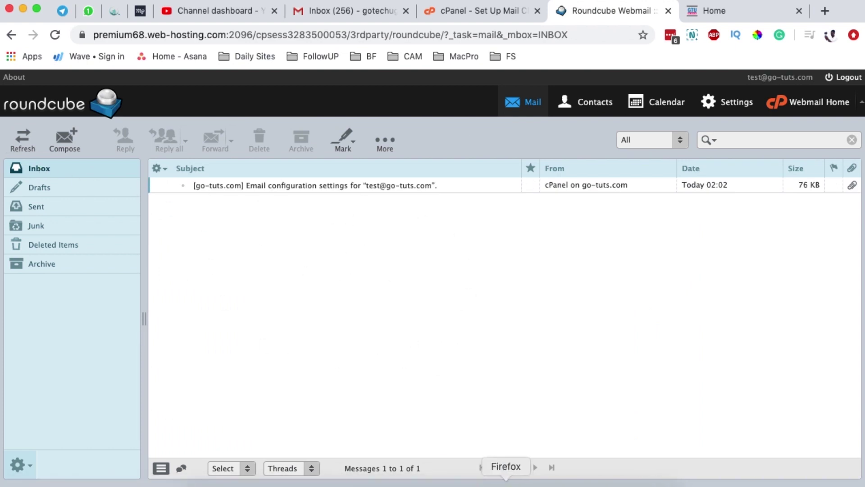
{"action": "left_click", "coordinate": [505, 481]}
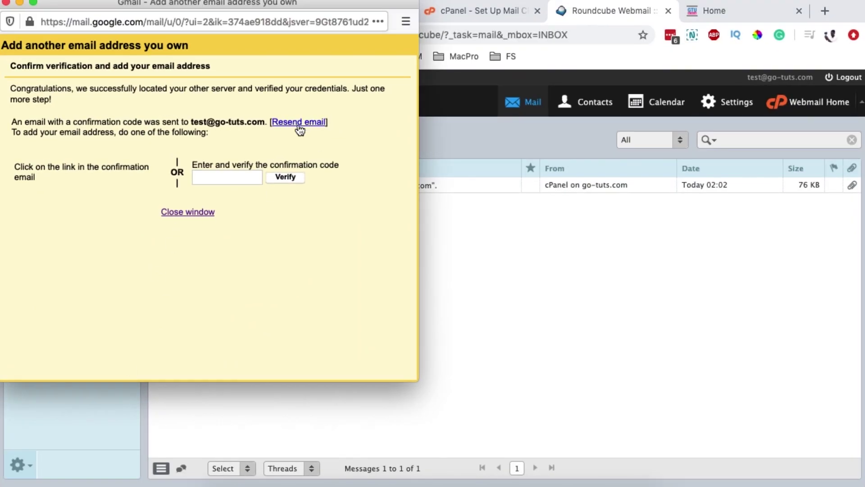
{"action": "left_click", "coordinate": [298, 124]}
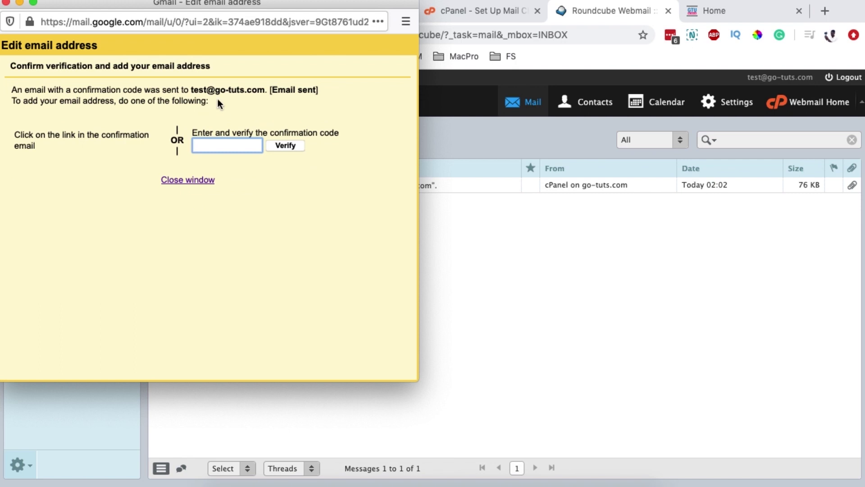
{"action": "triple_click", "coordinate": [203, 90]}
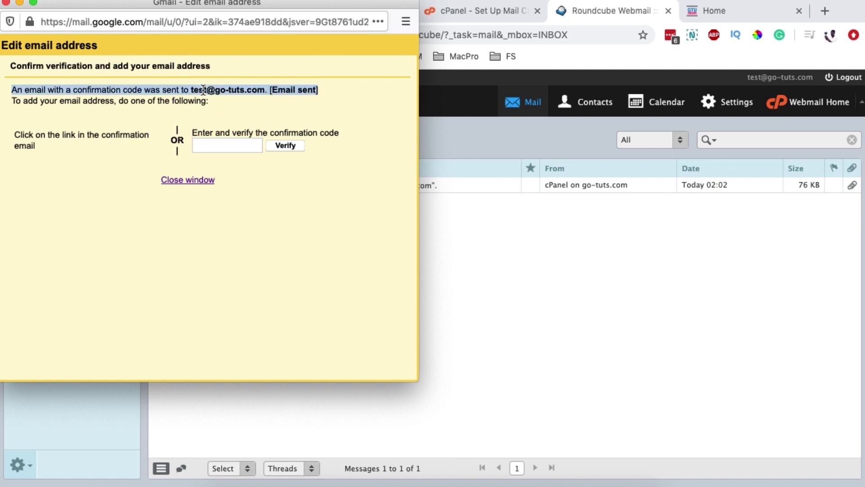
Refresh the Roundcube inbox, open the Gmail Confirmation email and select its code
{"action": "left_click", "coordinate": [607, 218]}
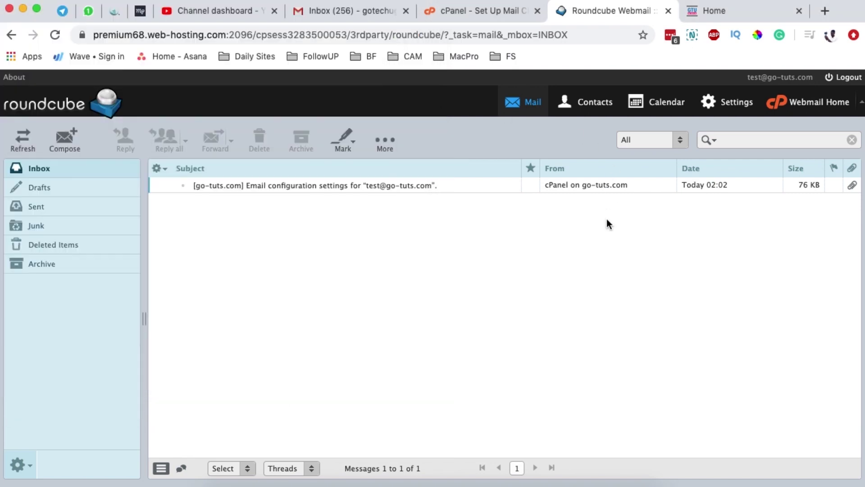
{"action": "left_click", "coordinate": [69, 168]}
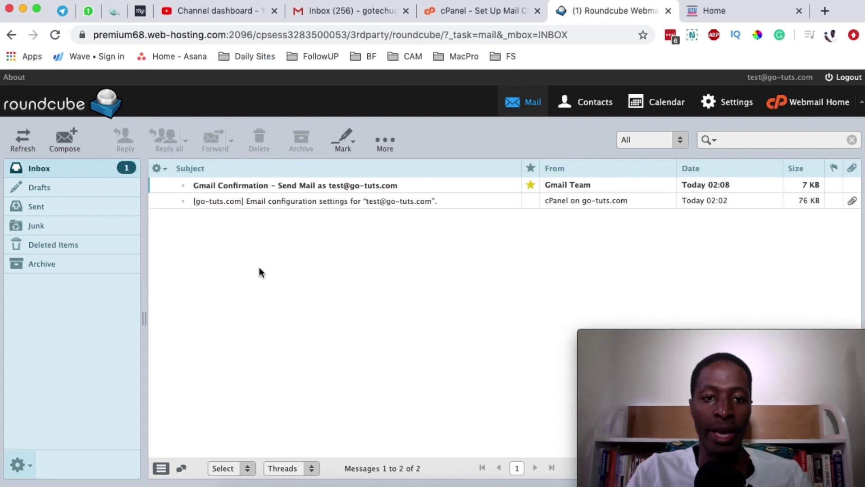
{"action": "double_click", "coordinate": [310, 184]}
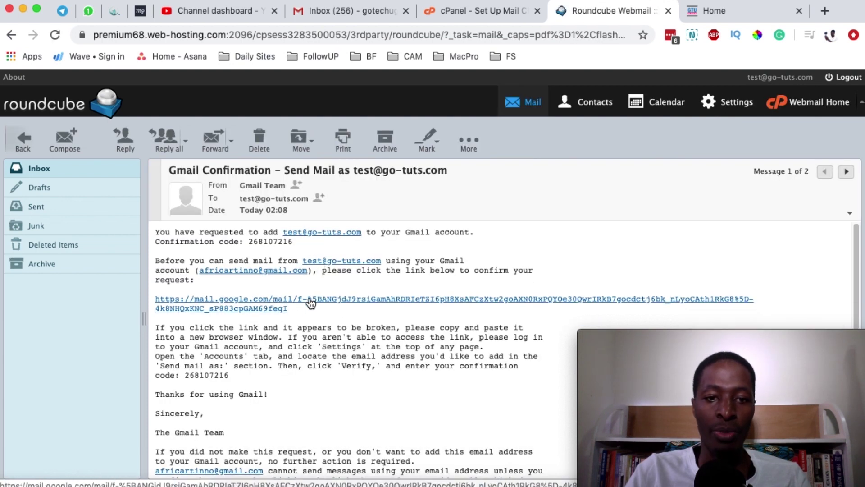
{"action": "left_click_drag", "start_coordinate": [249, 242], "coordinate": [294, 245]}
{"action": "key", "text": "super+c"}
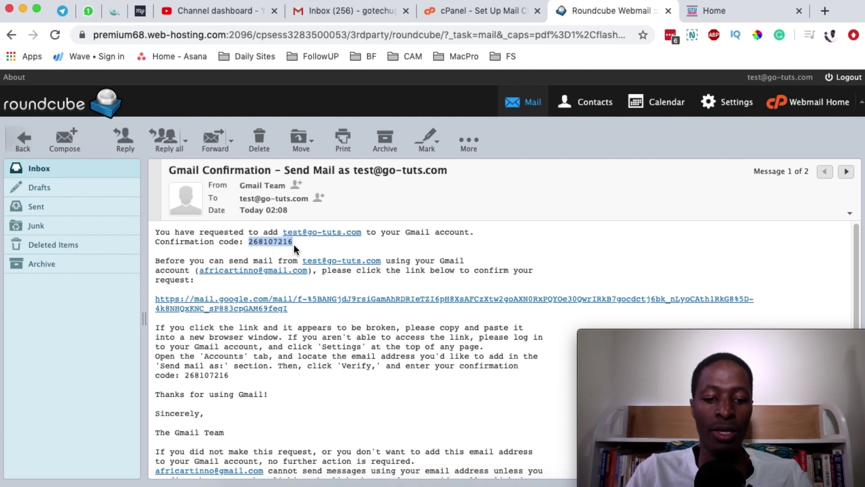
Paste the confirmation code into Gmail's verification box and verify it
{"action": "key", "text": "ctrl+Up"}
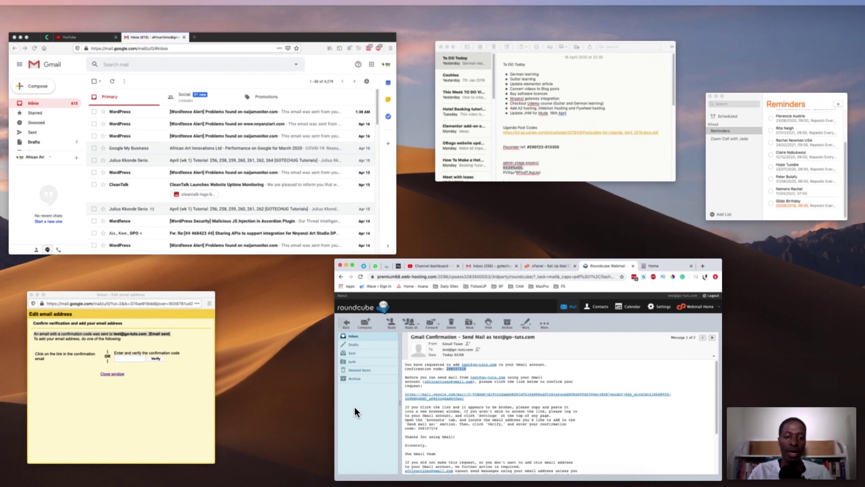
{"action": "left_click", "coordinate": [29, 411]}
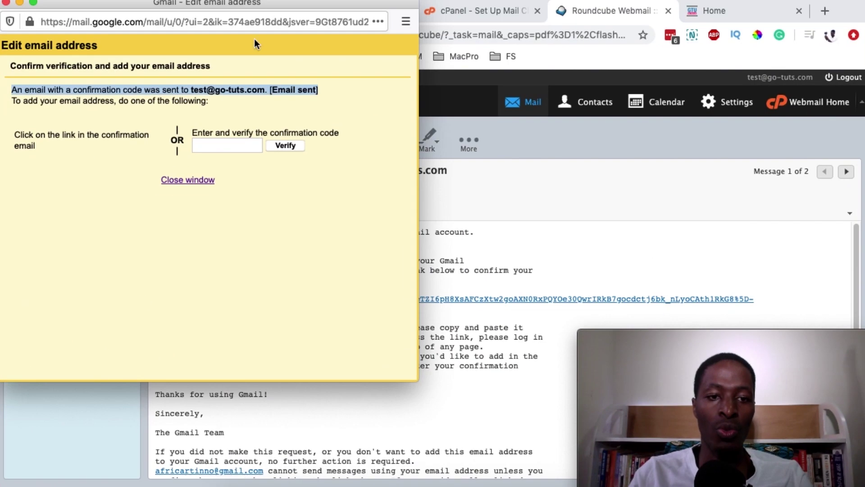
{"action": "left_click", "coordinate": [220, 151]}
{"action": "key", "text": "super+v"}
{"action": "left_click", "coordinate": [289, 147]}
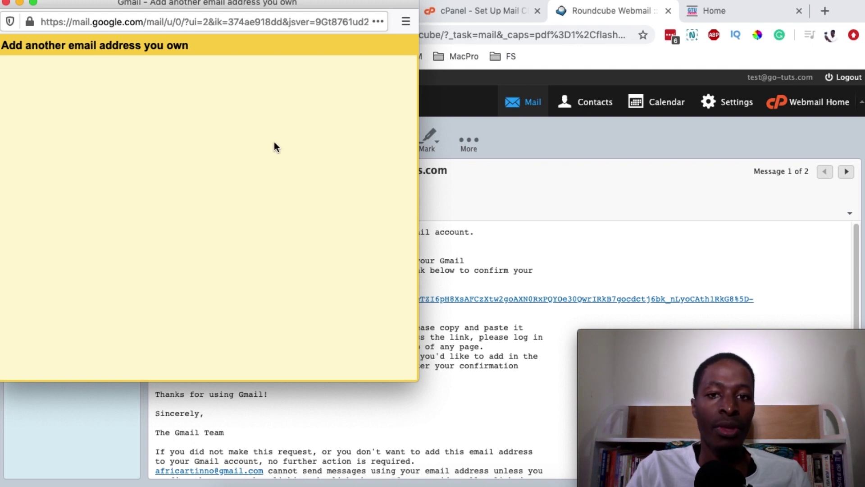
Open the emailed confirmation link in Roundcube and confirm sending mail as the new address
{"action": "left_click", "coordinate": [6, 3]}
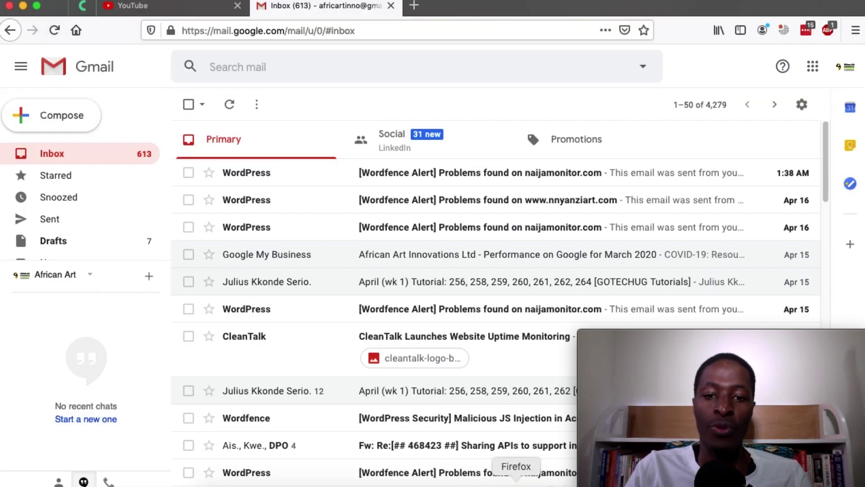
{"action": "left_click", "coordinate": [492, 482]}
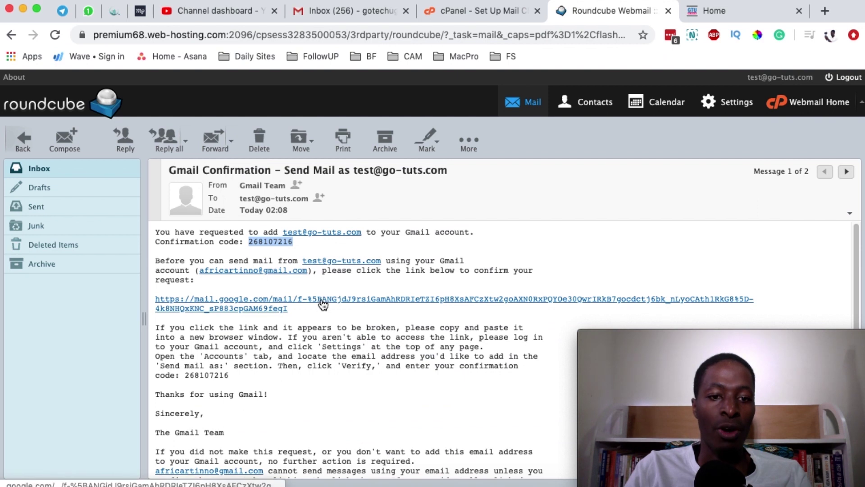
{"action": "left_click", "coordinate": [320, 301]}
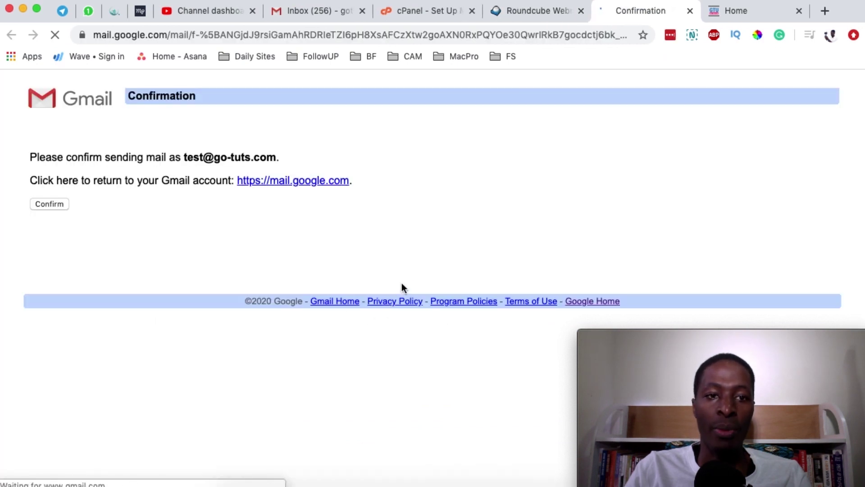
{"action": "left_click", "coordinate": [63, 203]}
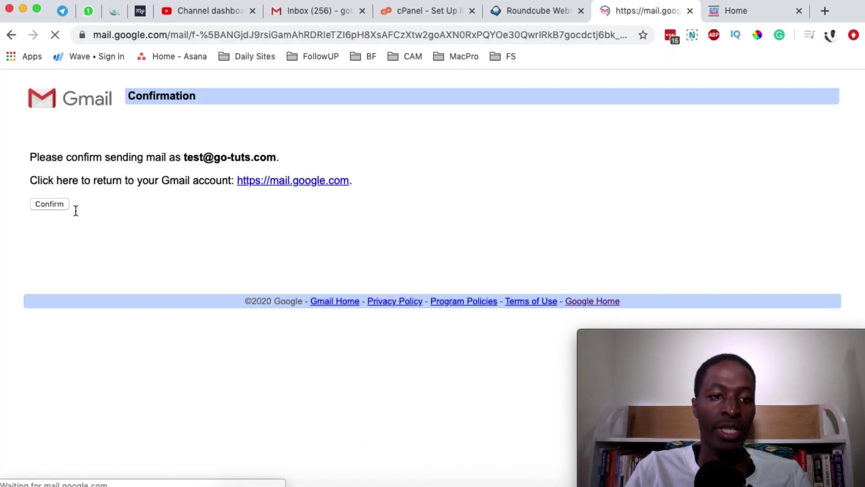
{"action": "left_click", "coordinate": [690, 11]}
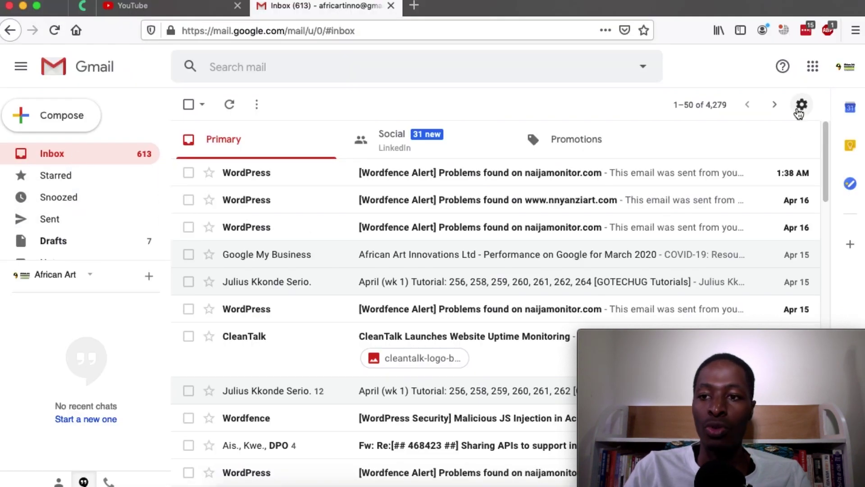
Open Gmail's Accounts and Import settings and locate the new go-tuts.com address under Send mail as
{"action": "left_click", "coordinate": [800, 105]}
{"action": "left_click", "coordinate": [739, 183]}
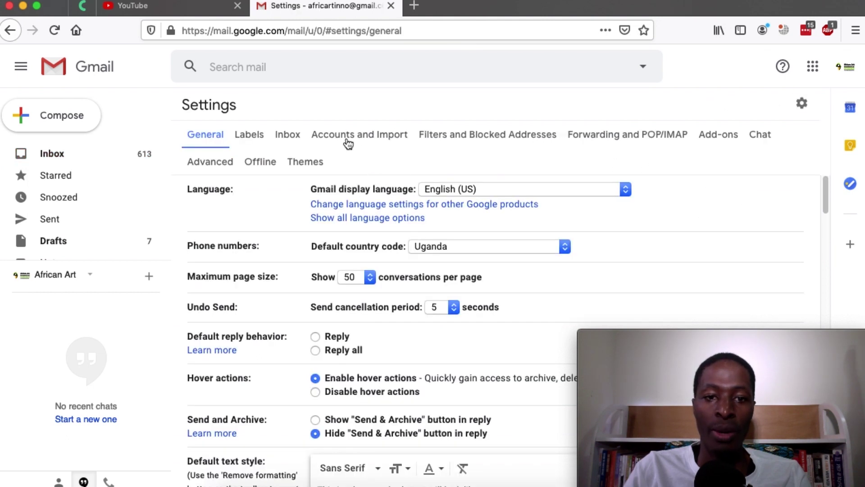
{"action": "left_click", "coordinate": [348, 143]}
{"action": "scroll", "coordinate": [404, 340], "scroll_direction": "down", "scroll_amount": 2}
{"action": "scroll", "coordinate": [404, 340], "scroll_direction": "down", "scroll_amount": 3}
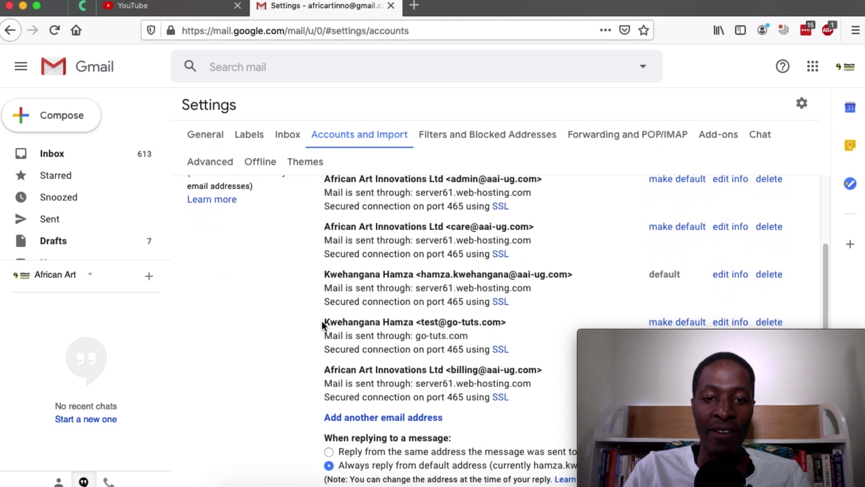
{"action": "left_click_drag", "start_coordinate": [326, 324], "coordinate": [498, 321]}
{"action": "left_click", "coordinate": [416, 324]}
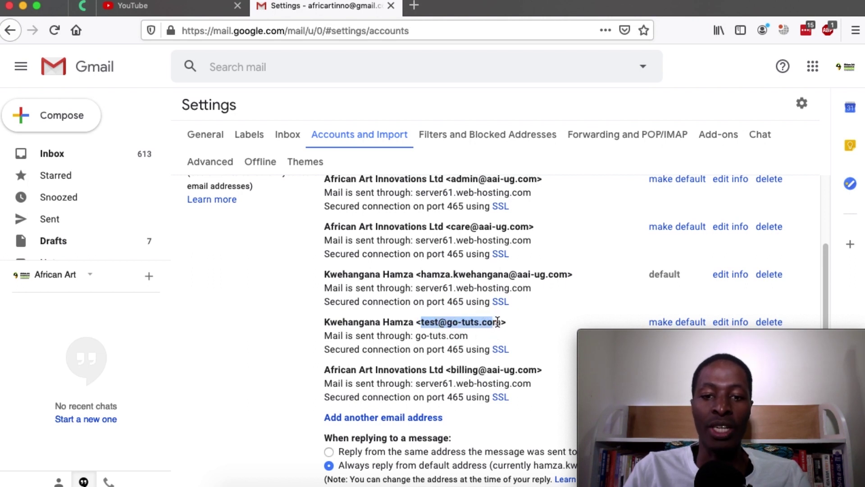
{"action": "scroll", "coordinate": [497, 322], "scroll_direction": "up", "scroll_amount": 3}
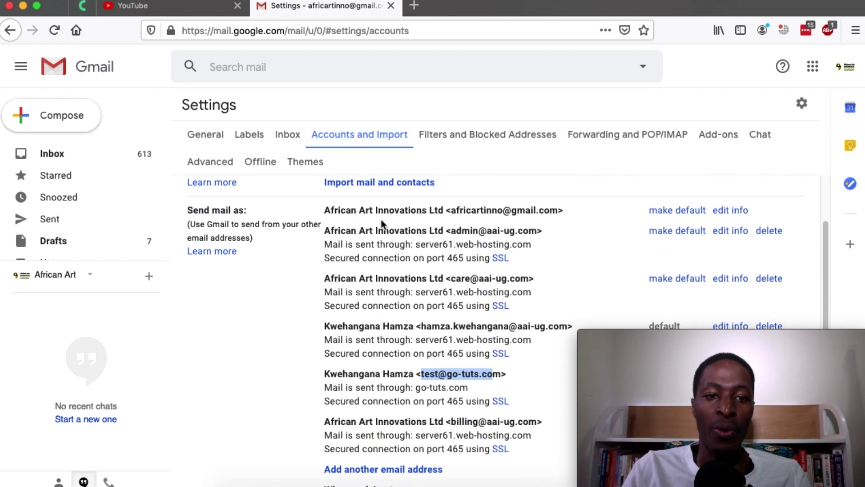
{"action": "left_click_drag", "start_coordinate": [187, 210], "coordinate": [249, 212]}
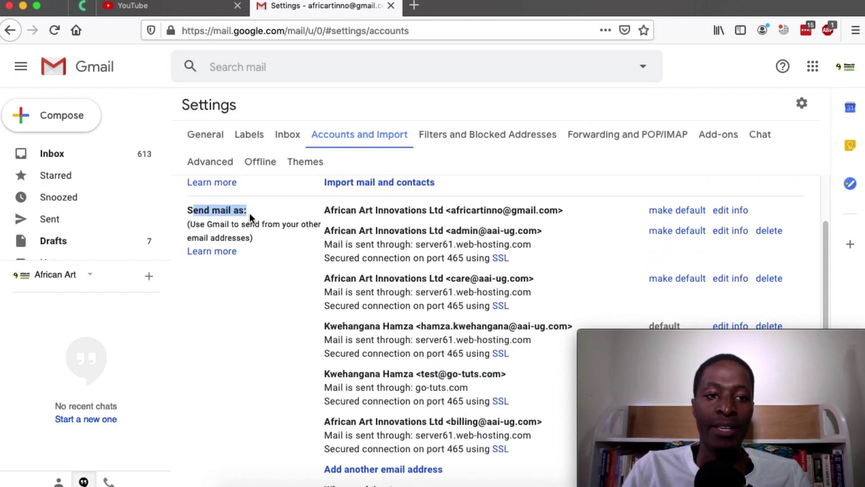
Compose a new message and choose the go-tuts.com test address in the From list
{"action": "left_click", "coordinate": [65, 119]}
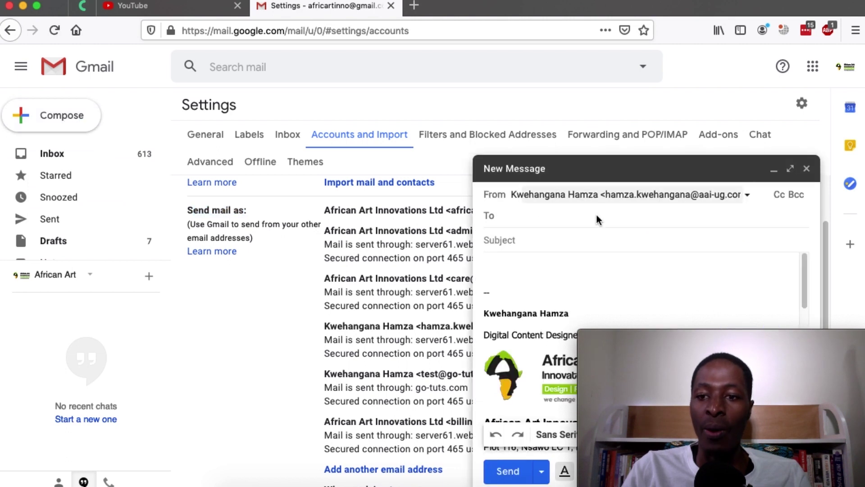
{"action": "left_click", "coordinate": [747, 196]}
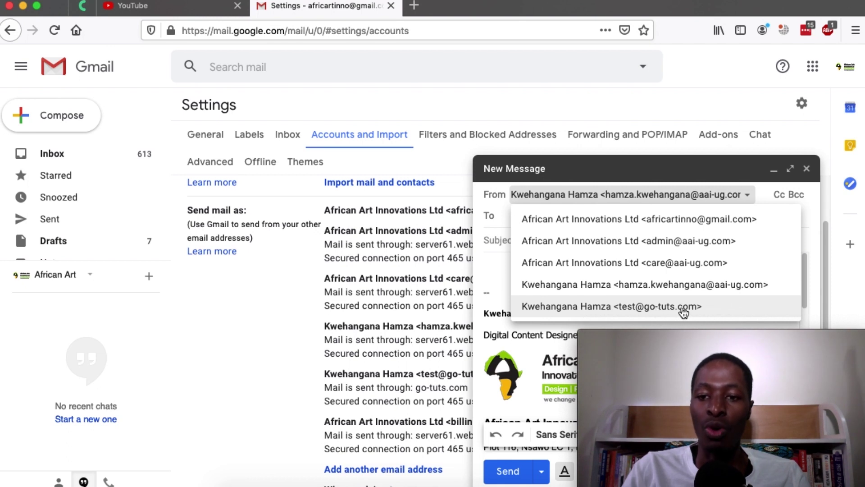
{"action": "left_click", "coordinate": [681, 308]}
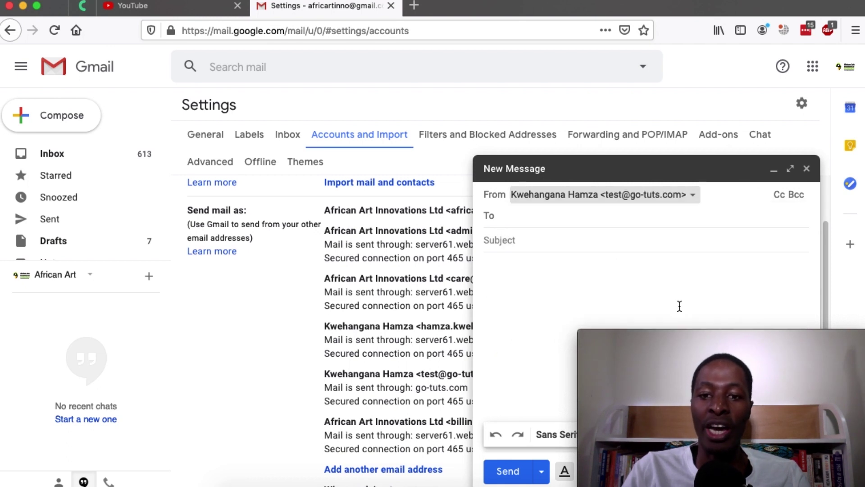
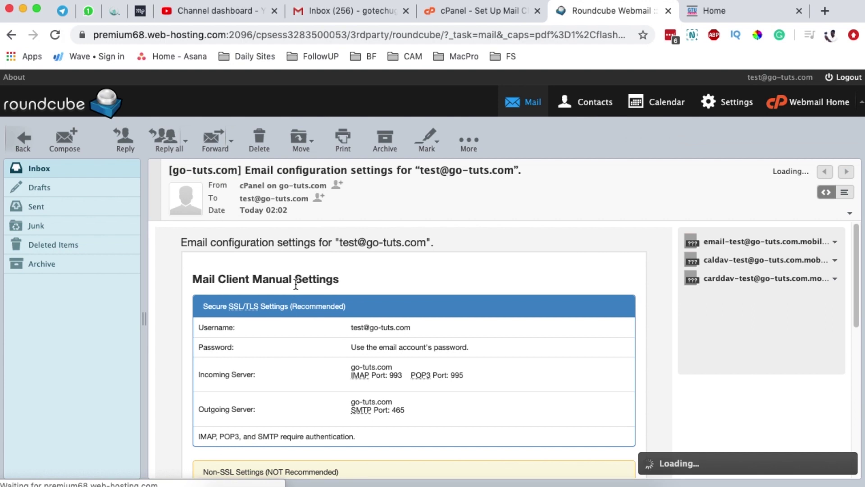
Highlight Roundcube's incoming server name and POP3 port 995, then bring up Gmail's Accounts and Import settings
{"action": "scroll", "coordinate": [199, 318], "scroll_direction": "down", "scroll_amount": 3}
{"action": "left_click", "coordinate": [280, 320]}
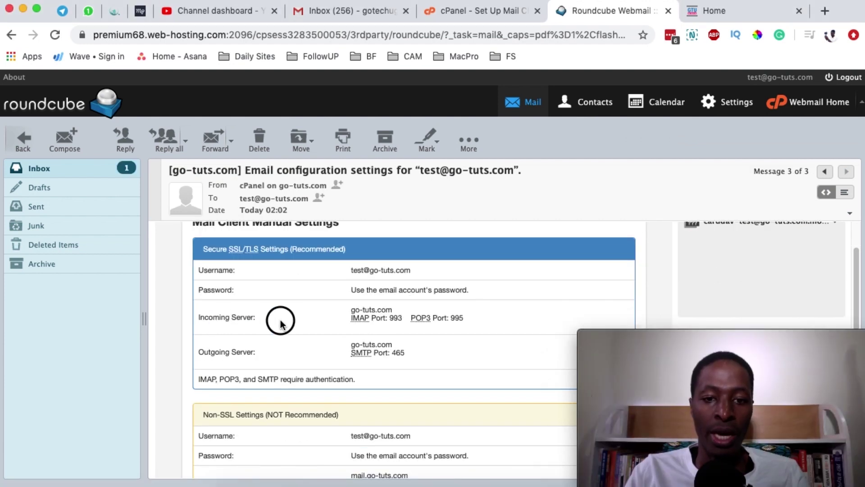
{"action": "left_click", "coordinate": [299, 326]}
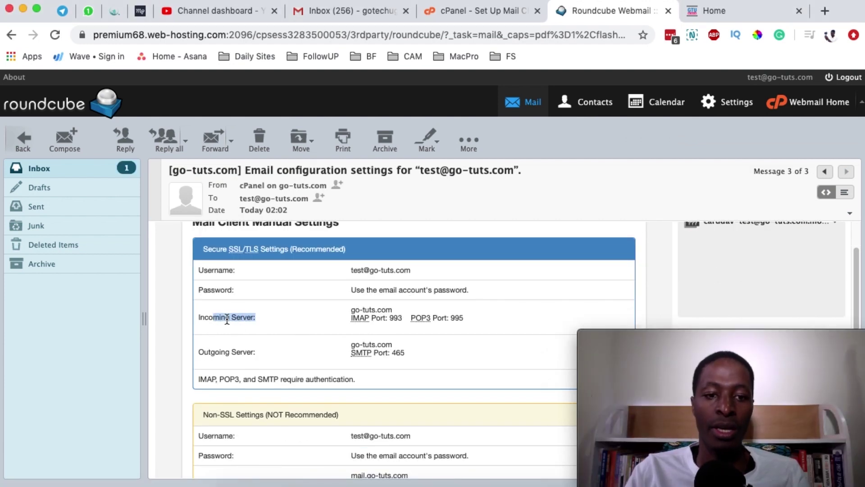
{"action": "left_click_drag", "start_coordinate": [199, 317], "coordinate": [465, 325]}
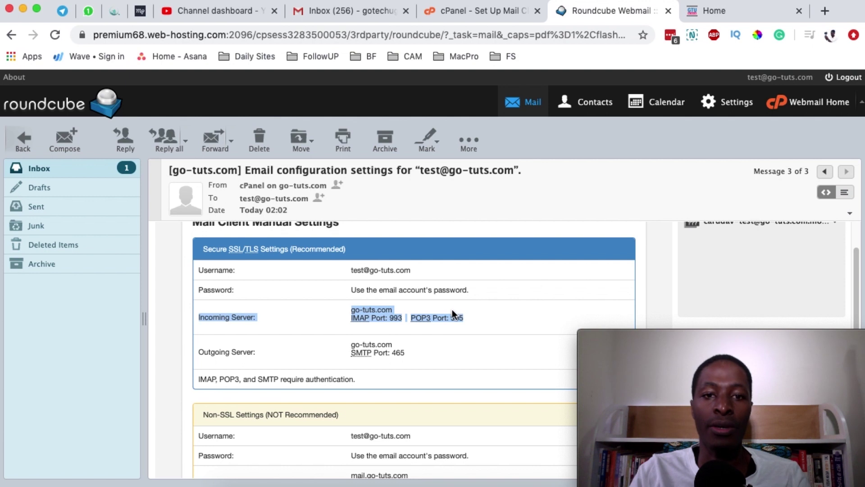
{"action": "left_click", "coordinate": [518, 478]}
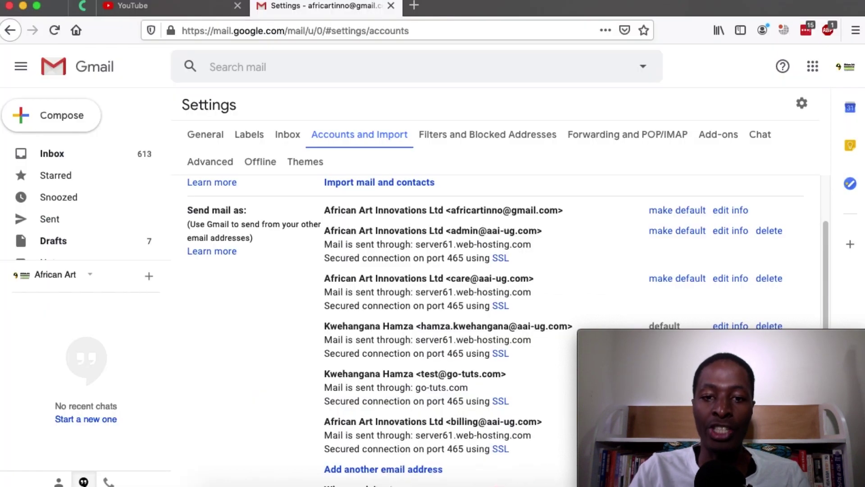
{"action": "scroll", "coordinate": [400, 260], "scroll_direction": "down", "scroll_amount": 1}
{"action": "scroll", "coordinate": [400, 260], "scroll_direction": "up", "scroll_amount": 1}
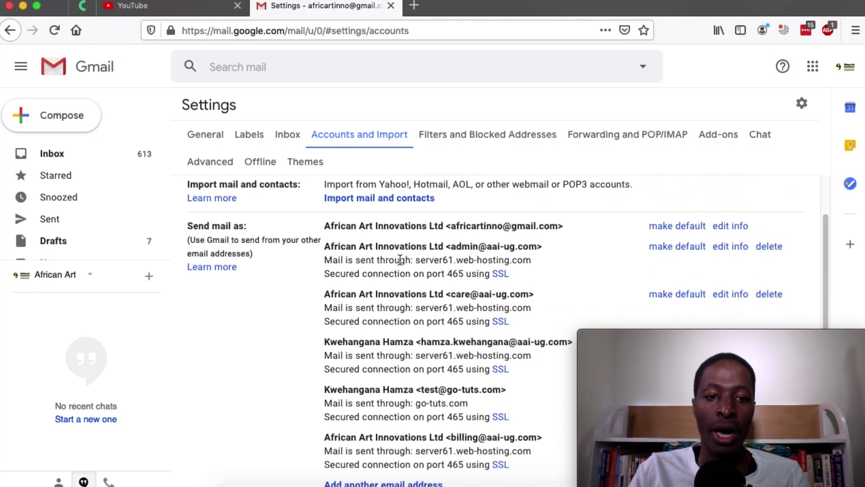
{"action": "scroll", "coordinate": [400, 260], "scroll_direction": "down", "scroll_amount": 7}
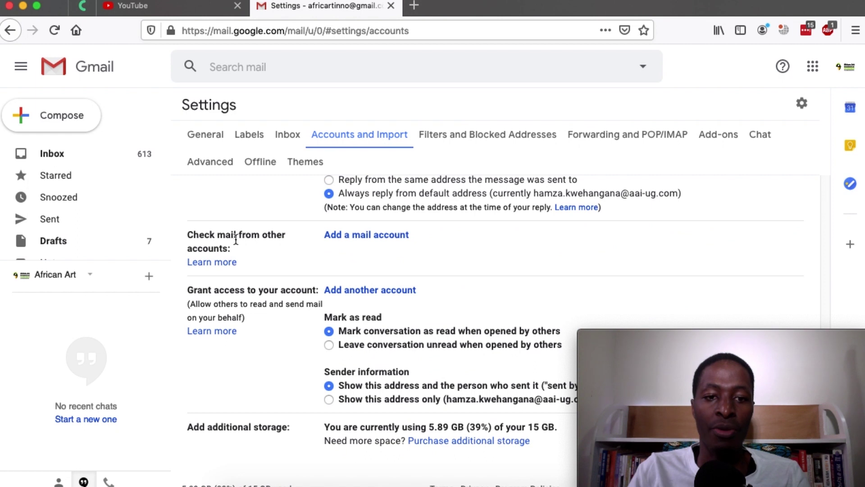
{"action": "left_click", "coordinate": [370, 236]}
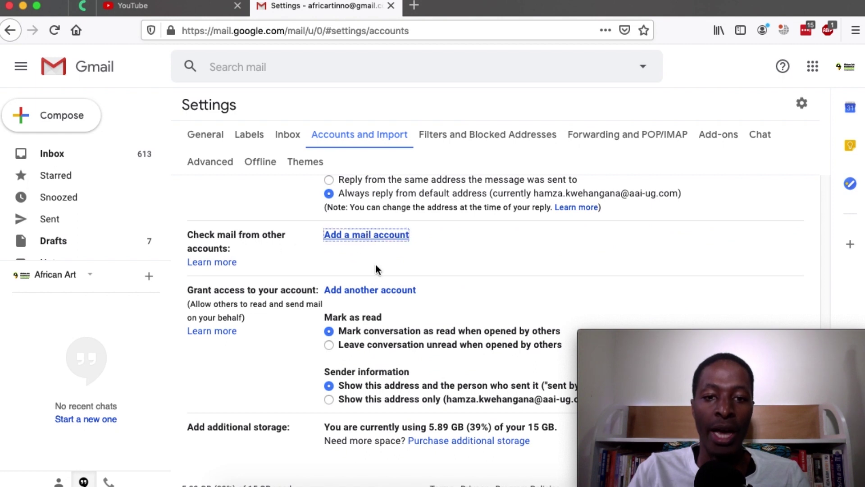
{"action": "left_click", "coordinate": [109, 92]}
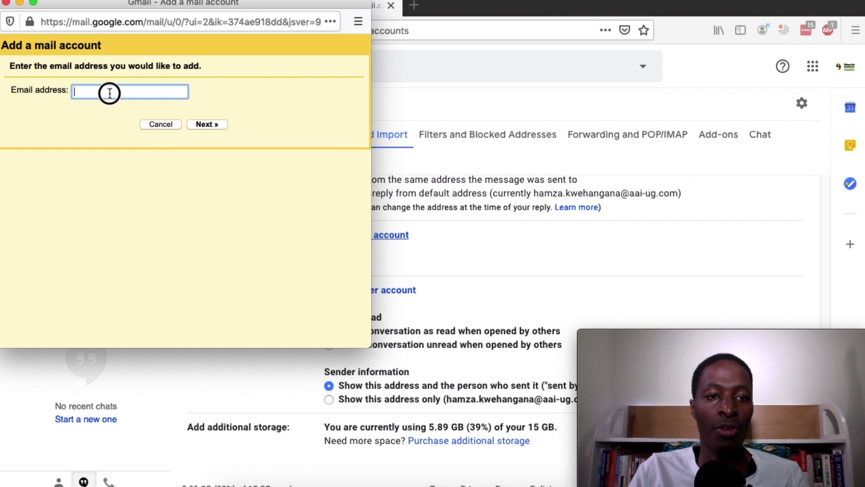
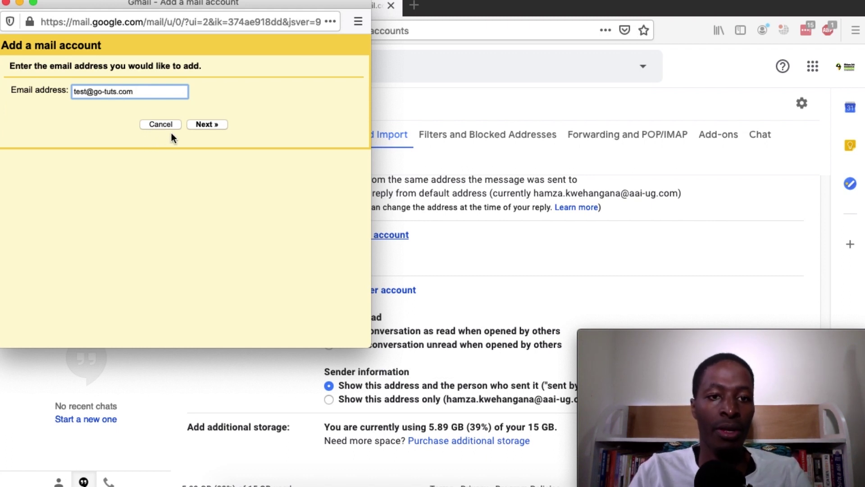
{"action": "left_click", "coordinate": [207, 125]}
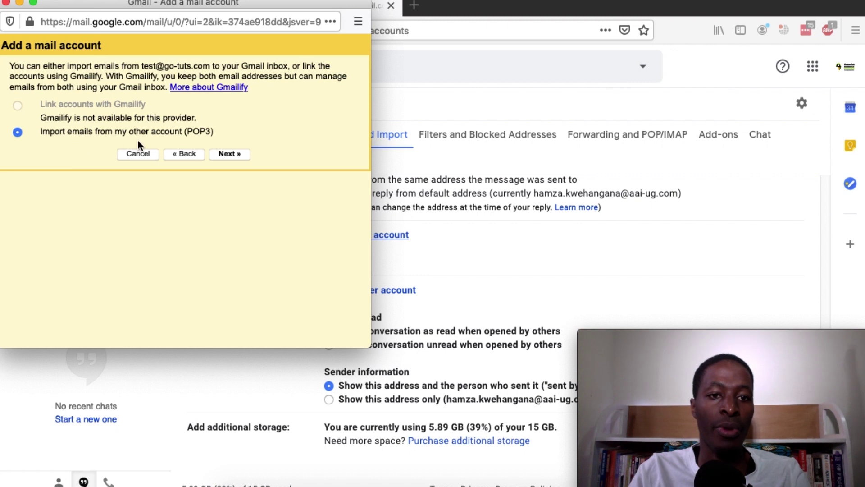
{"action": "left_click", "coordinate": [229, 153]}
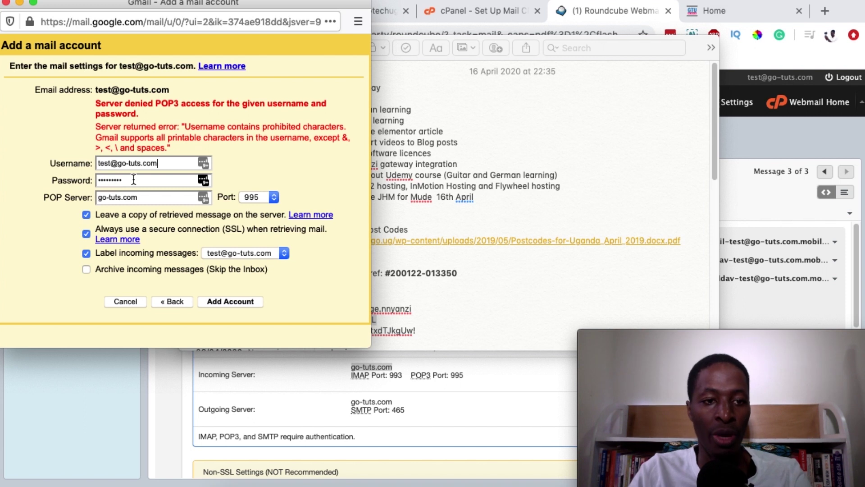
Add the account using POP server go-tuts.com on port 995
{"action": "triple_click", "coordinate": [146, 197]}
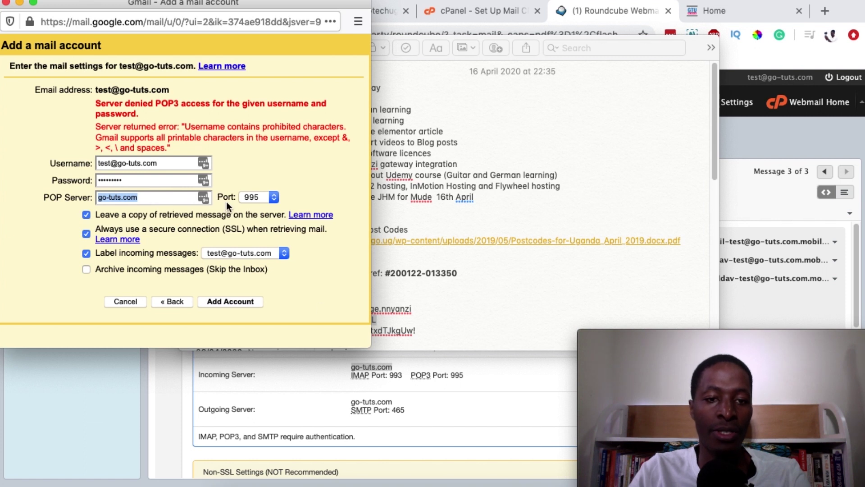
{"action": "left_click", "coordinate": [253, 198]}
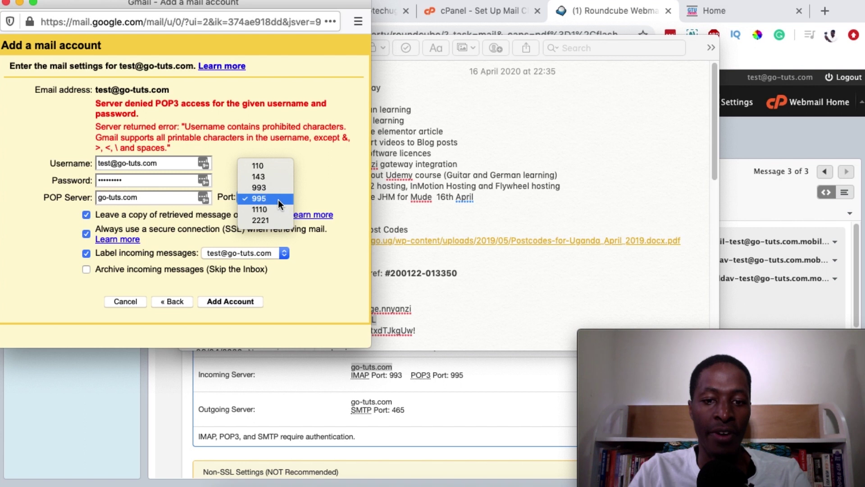
{"action": "left_click", "coordinate": [277, 200]}
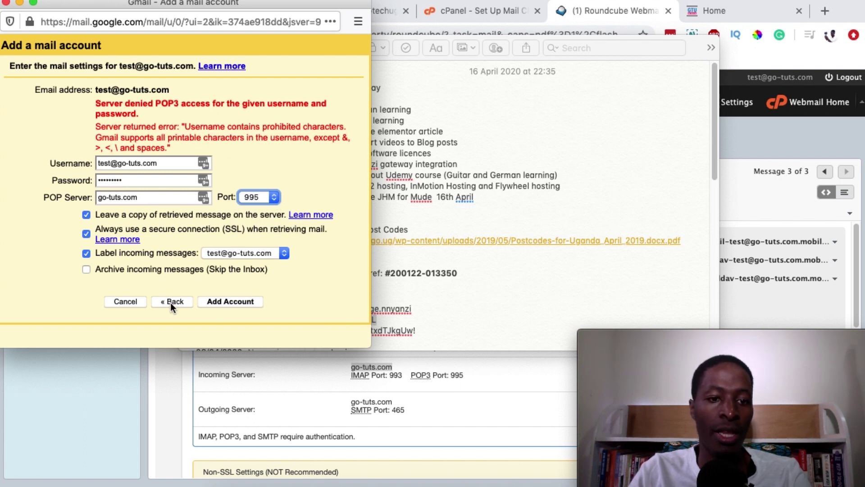
{"action": "left_click", "coordinate": [226, 301]}
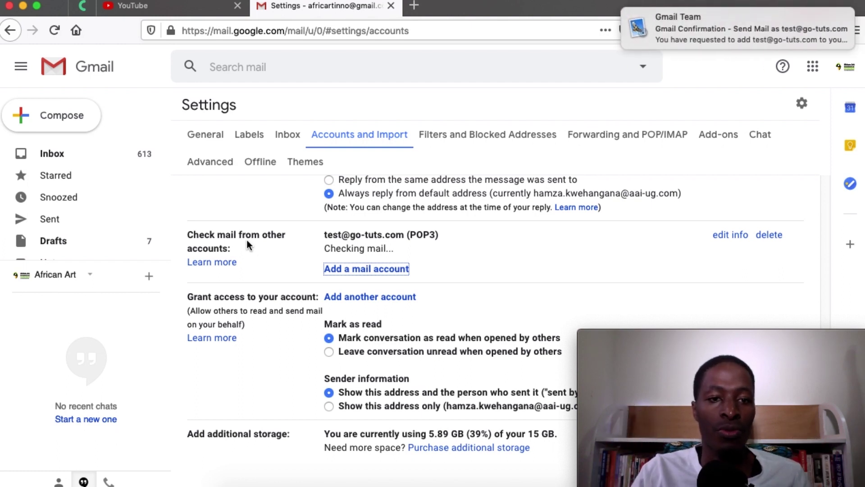
{"action": "left_click", "coordinate": [68, 153]}
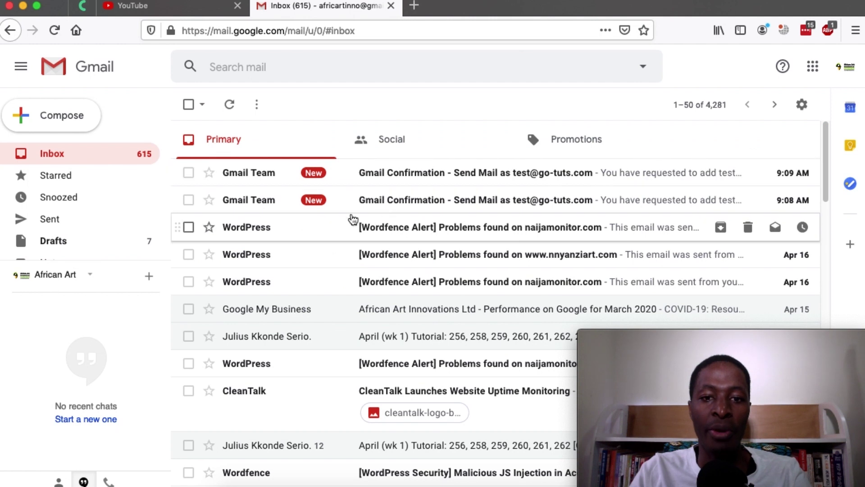
{"action": "left_click", "coordinate": [391, 200]}
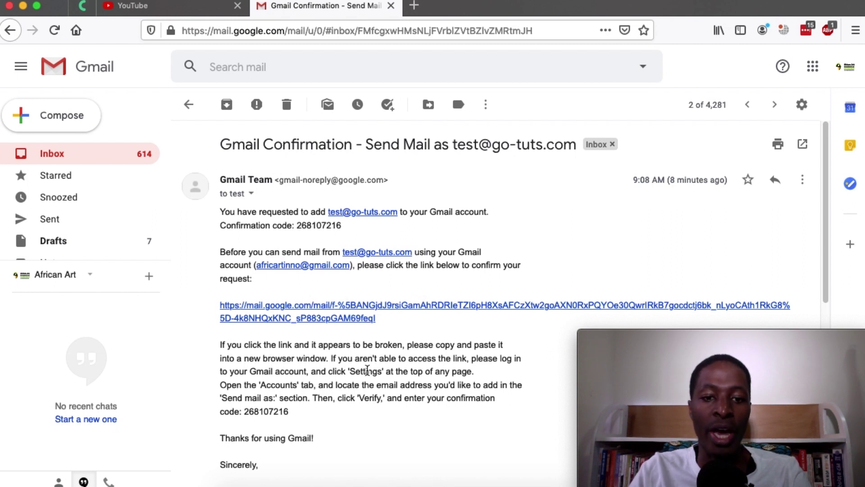
{"action": "left_click", "coordinate": [406, 309]}
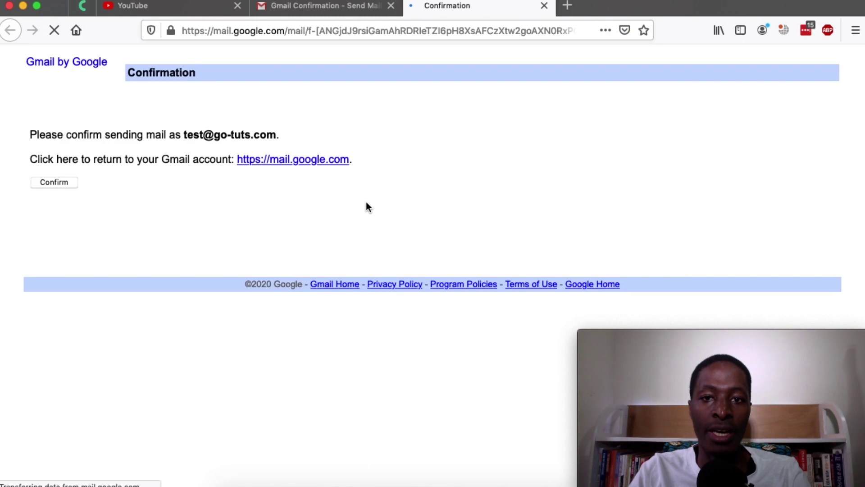
{"action": "left_click", "coordinate": [68, 182]}
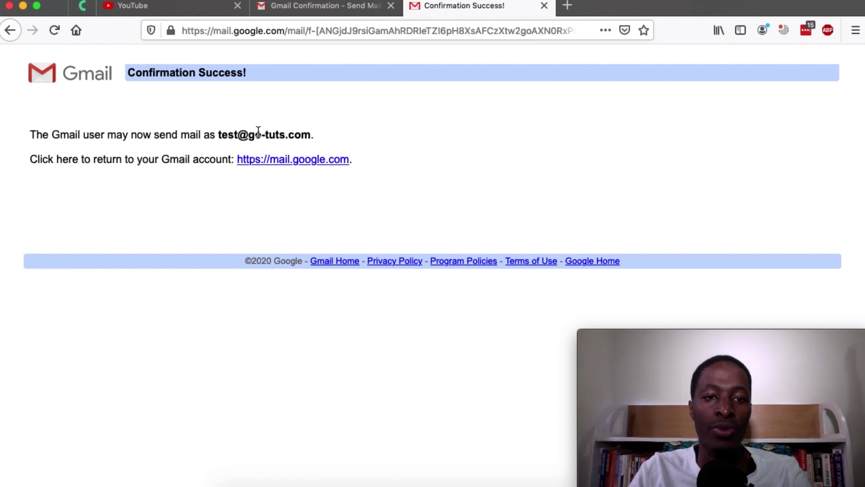
{"action": "left_click_drag", "start_coordinate": [217, 134], "coordinate": [359, 141]}
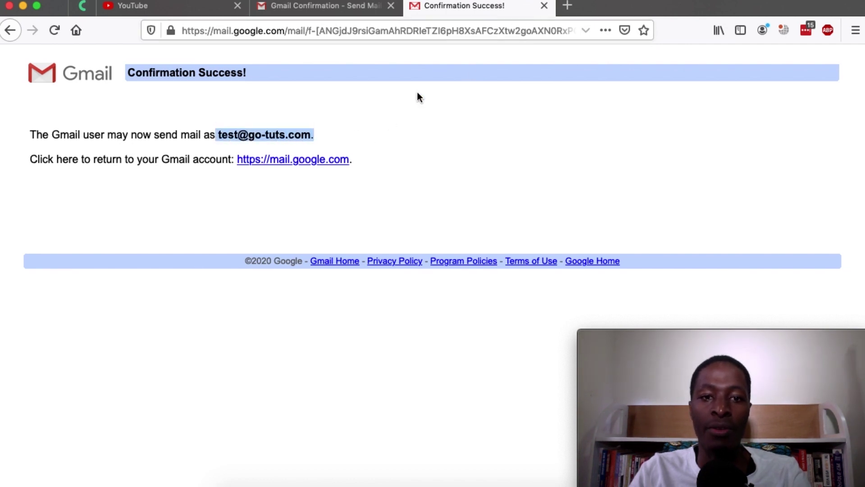
{"action": "key", "text": "super+w"}
{"action": "left_click", "coordinate": [50, 159]}
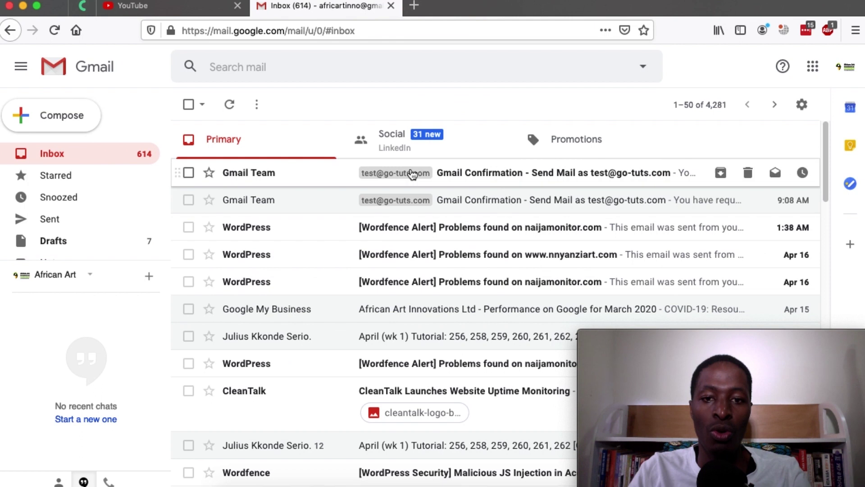
{"action": "key", "text": "c"}
{"action": "left_click", "coordinate": [641, 140]}
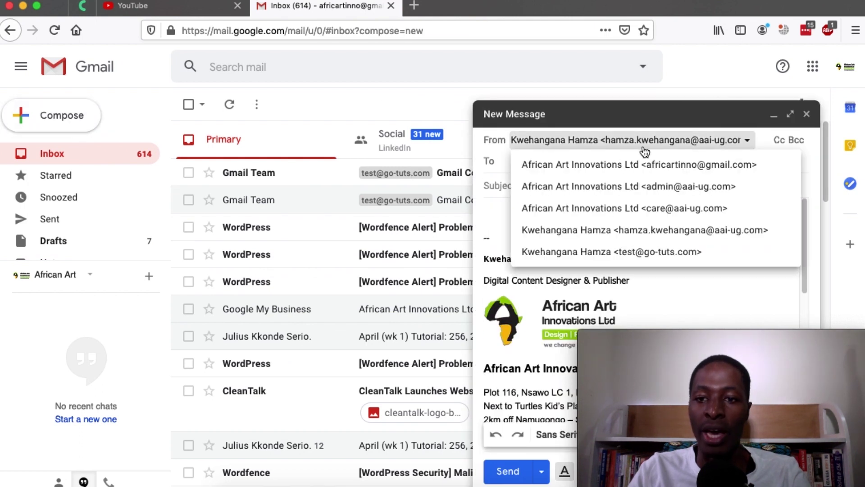
{"action": "left_click", "coordinate": [591, 251]}
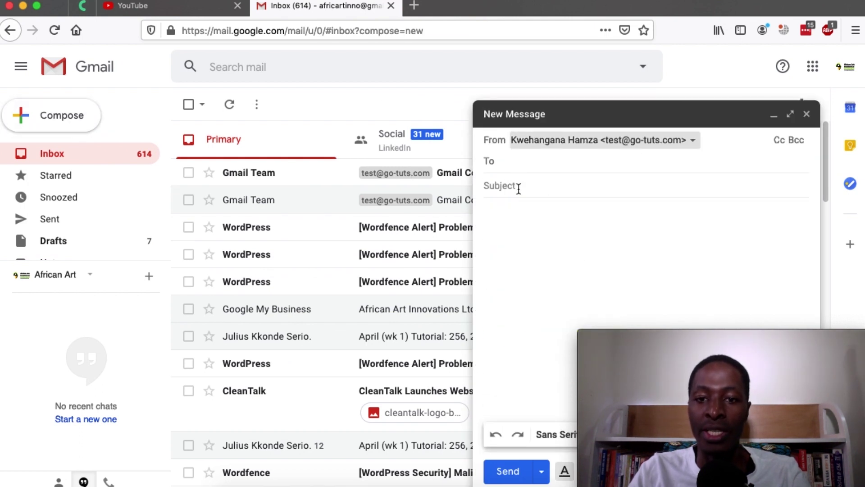
{"action": "left_click", "coordinate": [515, 223]}
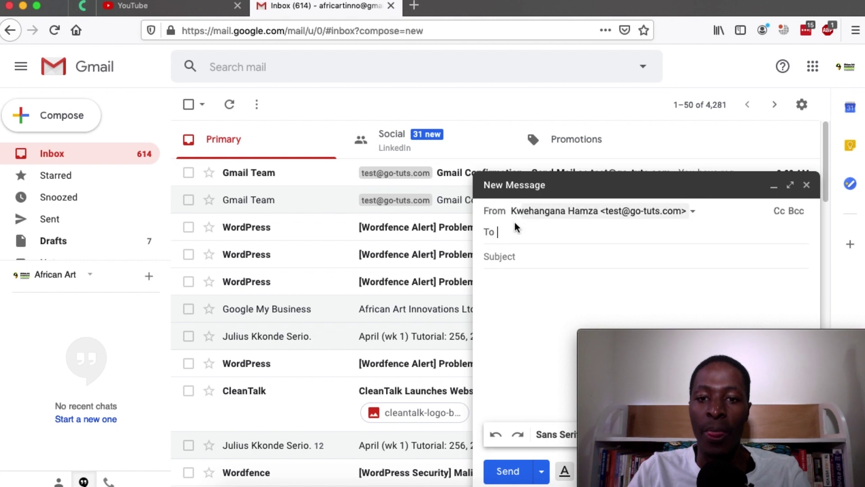
{"action": "type", "text": "gotechug"}
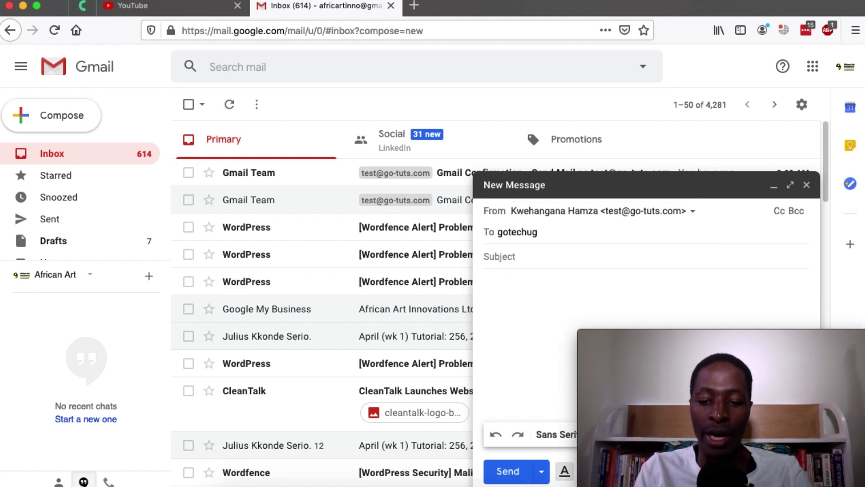
{"action": "key", "text": "BackSpace"}
{"action": "key", "text": "BackSpace"}
{"action": "key", "text": "BackSpace"}
{"action": "key", "text": "BackSpace"}
{"action": "key", "text": "BackSpace"}
{"action": "key", "text": "BackSpace"}
{"action": "key", "text": "BackSpace"}
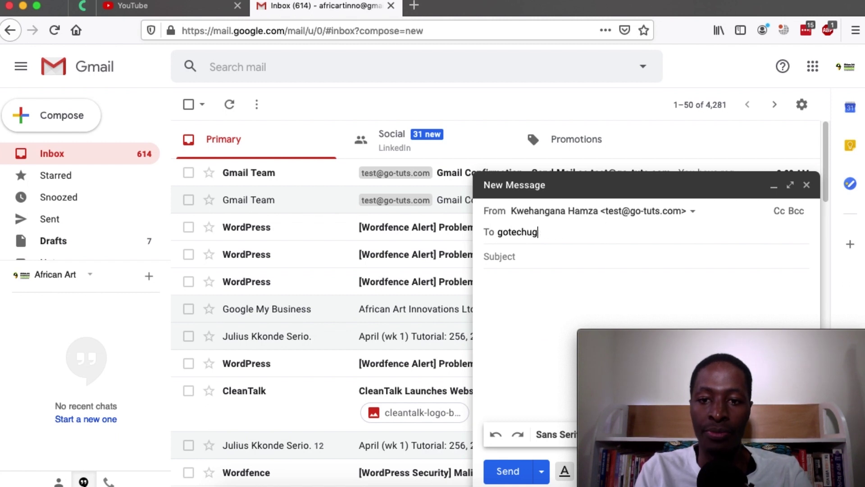
{"action": "key", "text": "Tab"}
{"action": "type", "text": "Testing sending"}
Write a short body asking the recipient to respond, check the address details, and send
{"action": "left_click", "coordinate": [524, 266]}
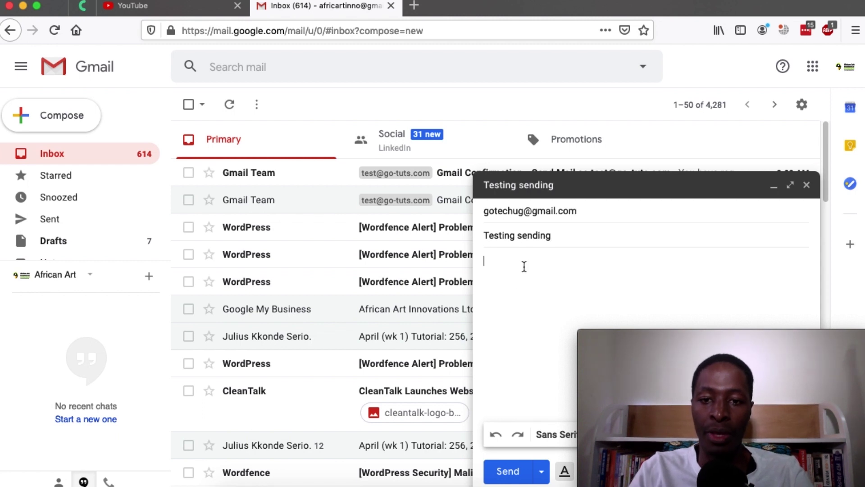
{"action": "type", "text": "Kindly r"}
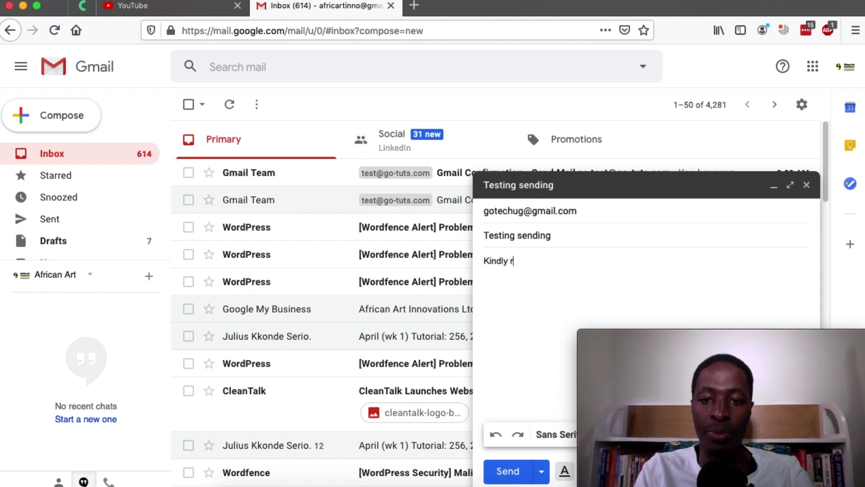
{"action": "type", "text": "espond tho"}
{"action": "key", "text": "BackSpace"}
{"action": "type", "text": "ho"}
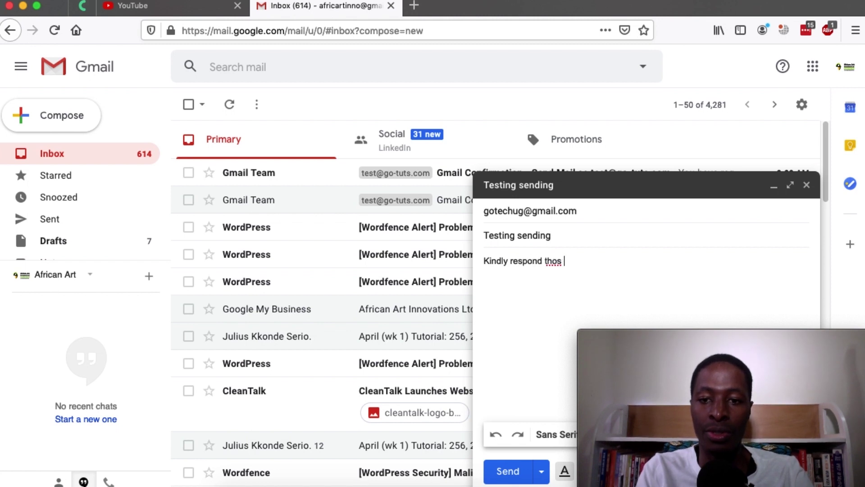
{"action": "key", "text": "BackSpace"}
{"action": "key", "text": "BackSpace"}
{"action": "key", "text": "BackSpace"}
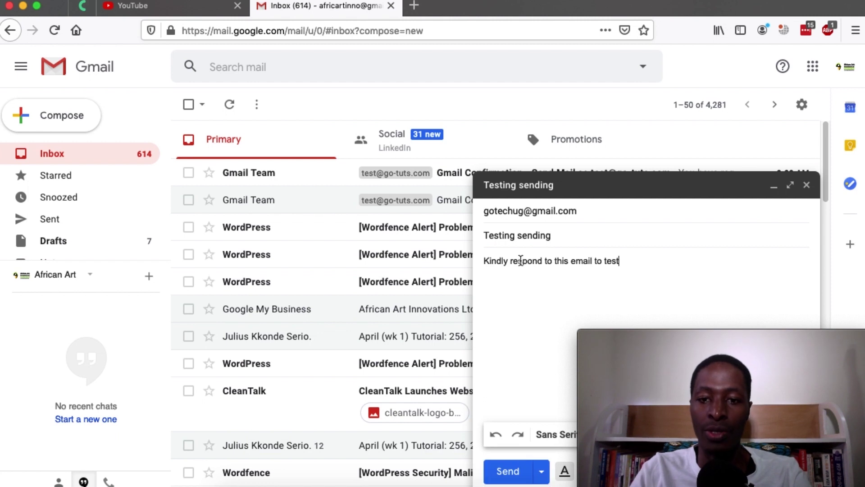
{"action": "left_click", "coordinate": [530, 213]}
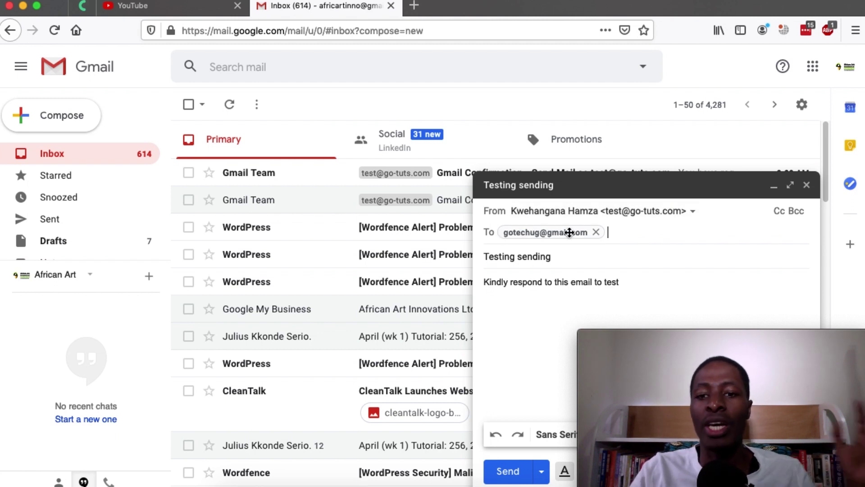
{"action": "mouse_move", "coordinate": [578, 237]}
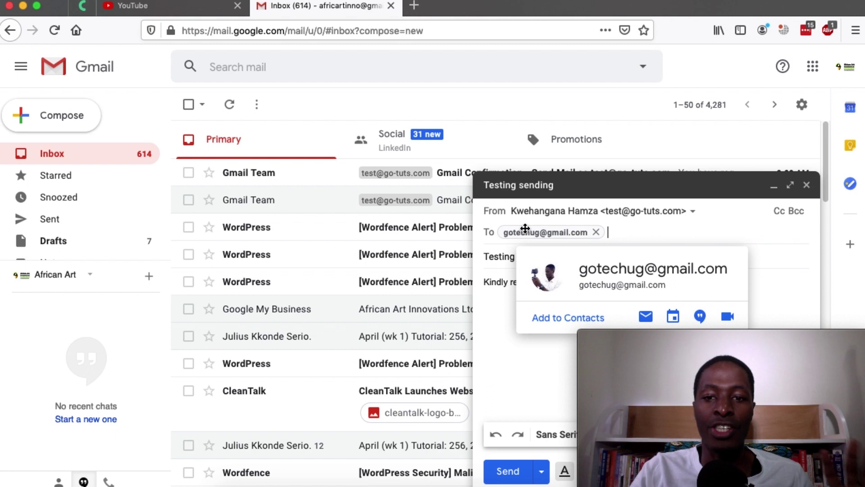
{"action": "left_click", "coordinate": [491, 322]}
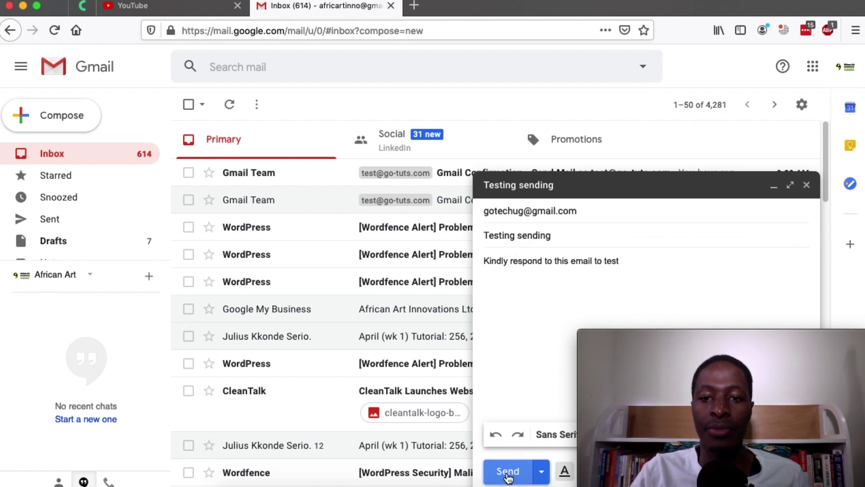
{"action": "left_click", "coordinate": [508, 471]}
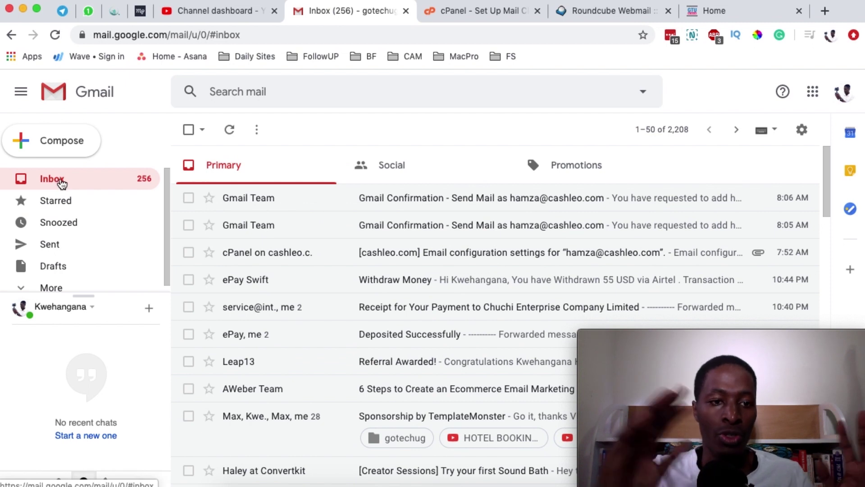
Check the Spam folder, then open the Testing mail message from the go-tuts.com address in the inbox
{"action": "left_click", "coordinate": [53, 286]}
{"action": "scroll", "coordinate": [70, 266], "scroll_direction": "down", "scroll_amount": 2}
{"action": "scroll", "coordinate": [72, 260], "scroll_direction": "down", "scroll_amount": 1}
{"action": "left_click", "coordinate": [66, 287]}
{"action": "scroll", "coordinate": [64, 271], "scroll_direction": "up", "scroll_amount": 3}
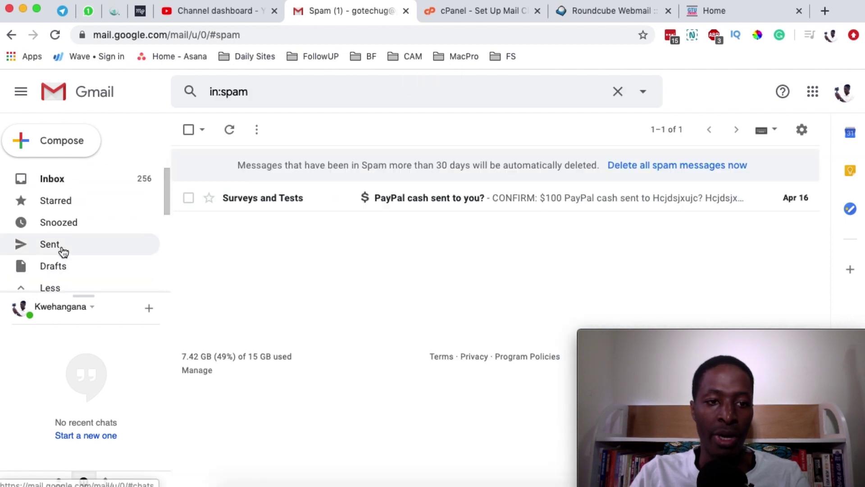
{"action": "left_click", "coordinate": [56, 181]}
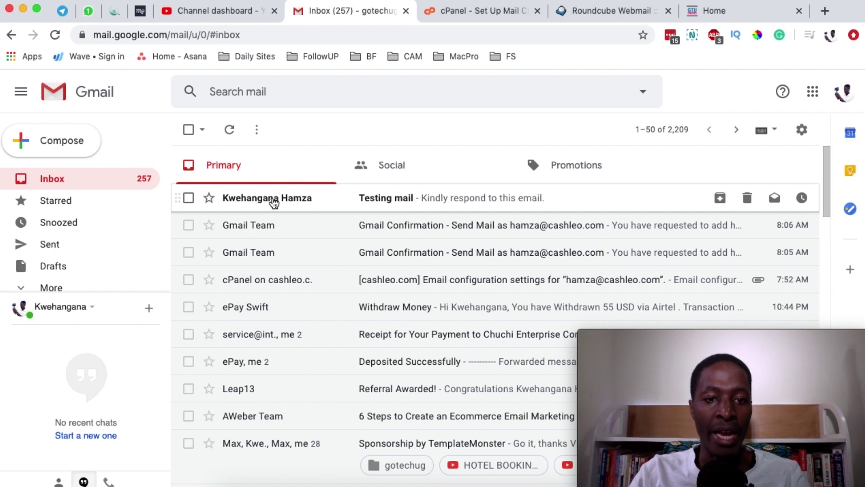
{"action": "mouse_move", "coordinate": [274, 202]}
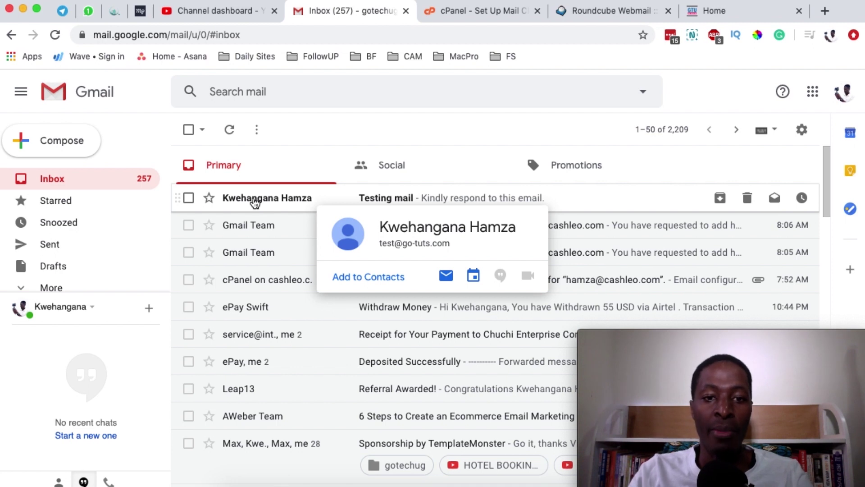
{"action": "left_click", "coordinate": [267, 201]}
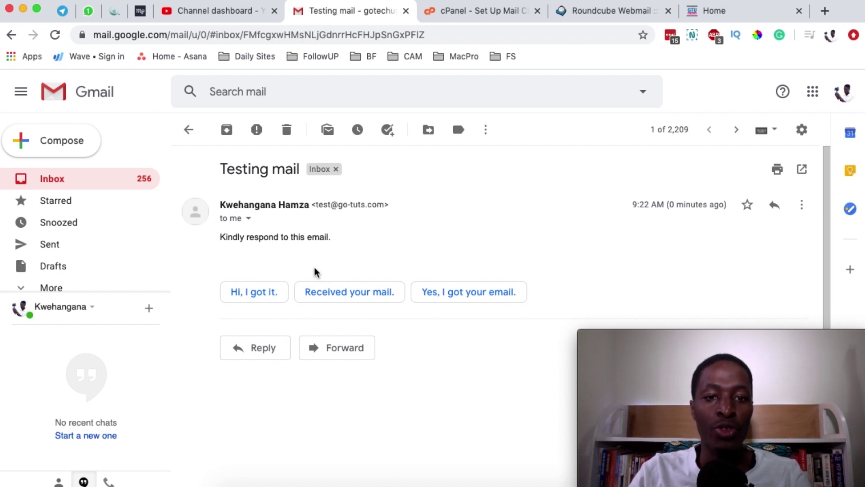
Send the 'Received your mail.' reply to Testing mail and return to the sending account's window
{"action": "left_click_drag", "start_coordinate": [318, 204], "coordinate": [331, 205]}
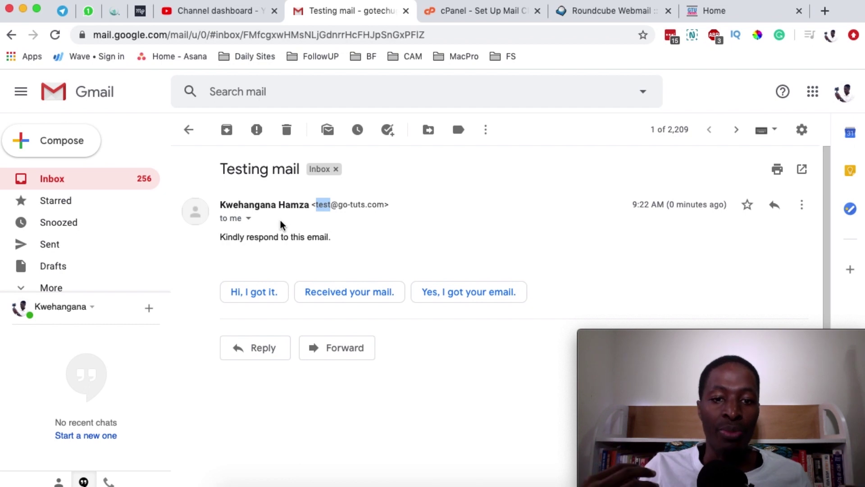
{"action": "left_click", "coordinate": [343, 297]}
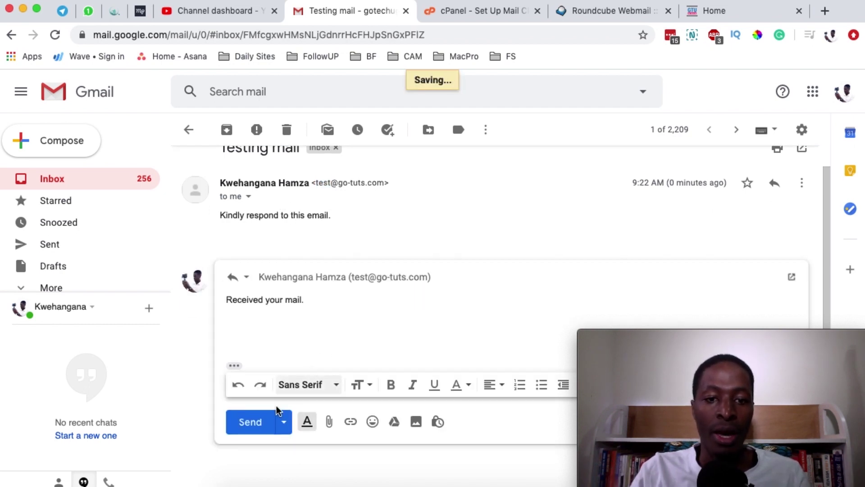
{"action": "left_click", "coordinate": [253, 427]}
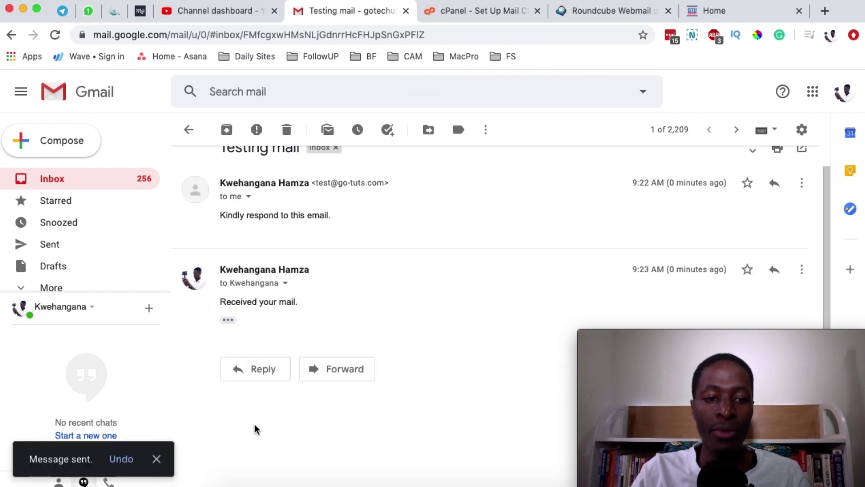
{"action": "left_click", "coordinate": [515, 479]}
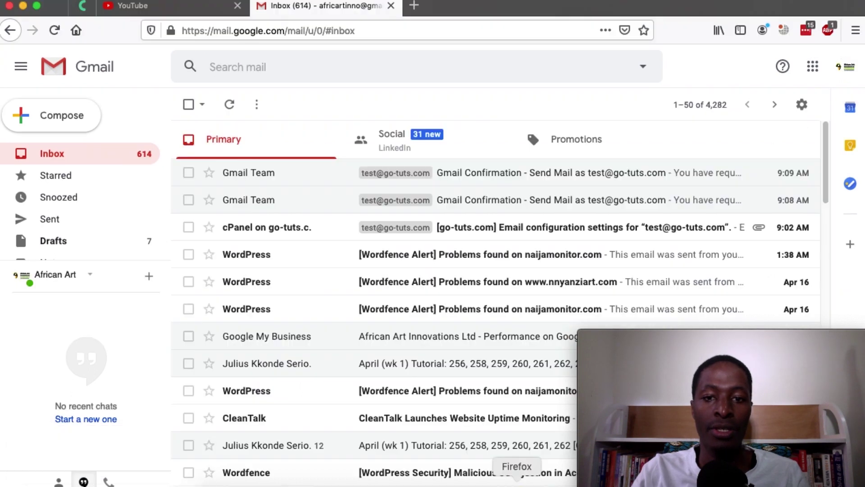
{"action": "left_click", "coordinate": [68, 157]}
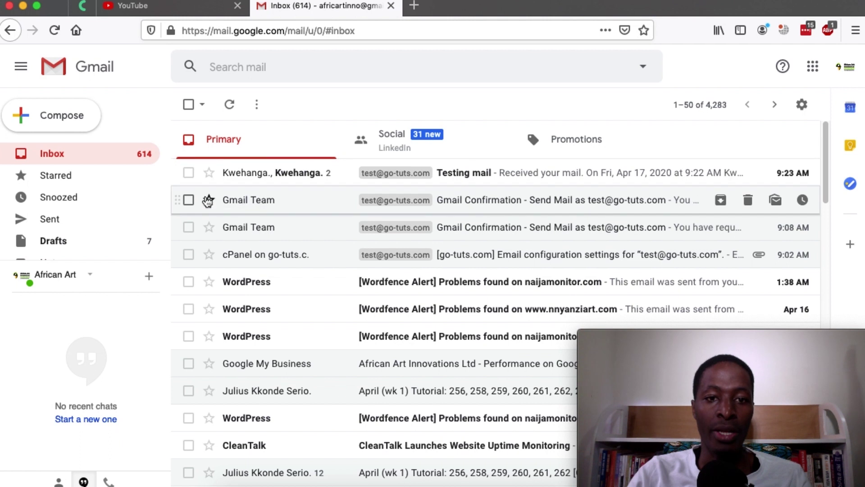
{"action": "left_click", "coordinate": [458, 175]}
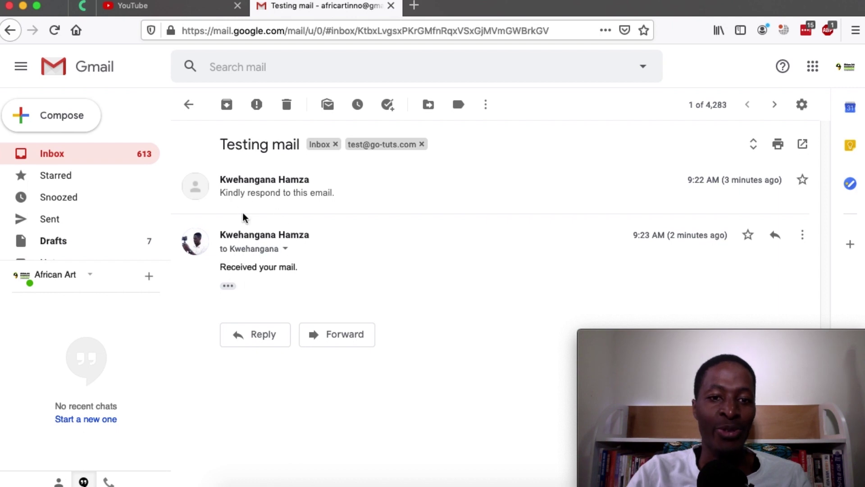
{"action": "left_click", "coordinate": [284, 249]}
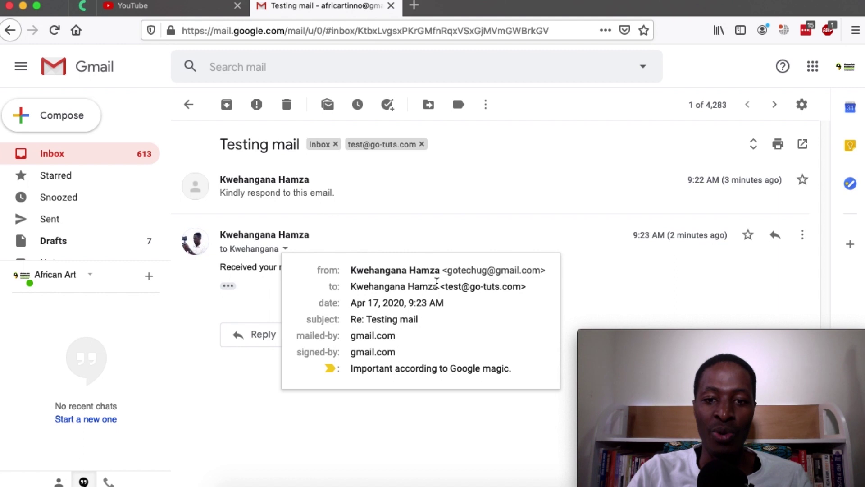
{"action": "left_click", "coordinate": [253, 262]}
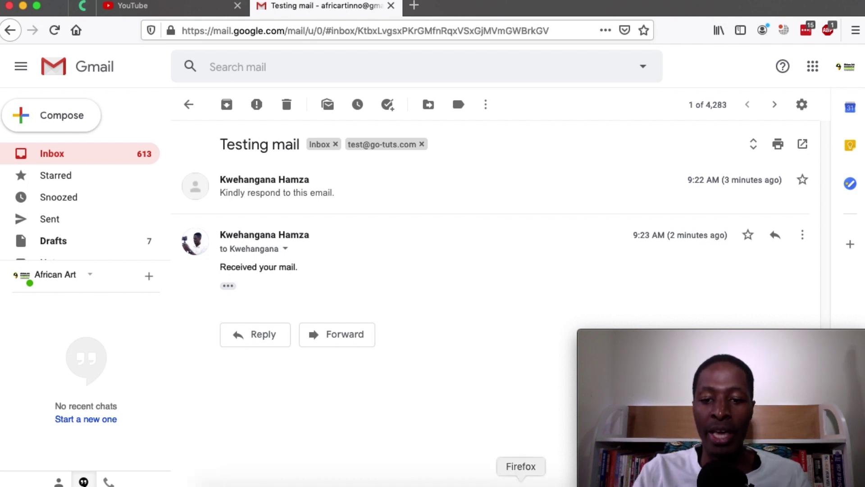
{"action": "left_click", "coordinate": [495, 483]}
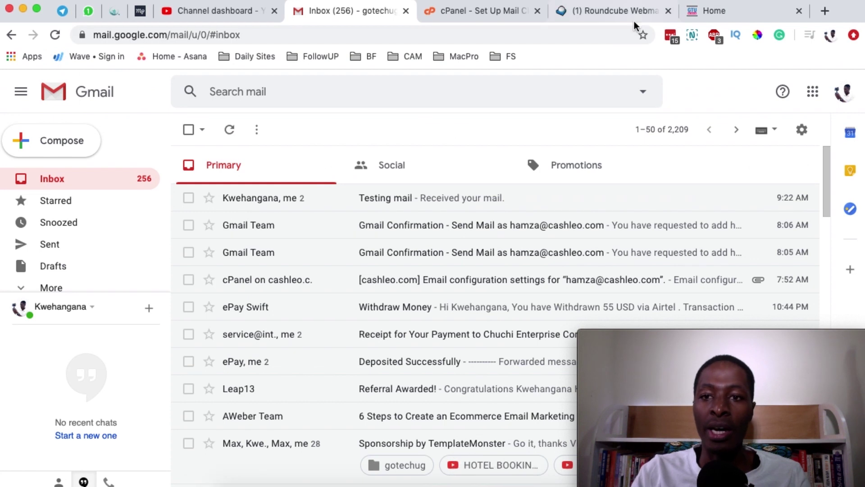
Find the Re: Testing mail reply in the Roundcube inbox, then return to the Gmail thread
{"action": "left_click", "coordinate": [633, 13]}
{"action": "left_click", "coordinate": [83, 169]}
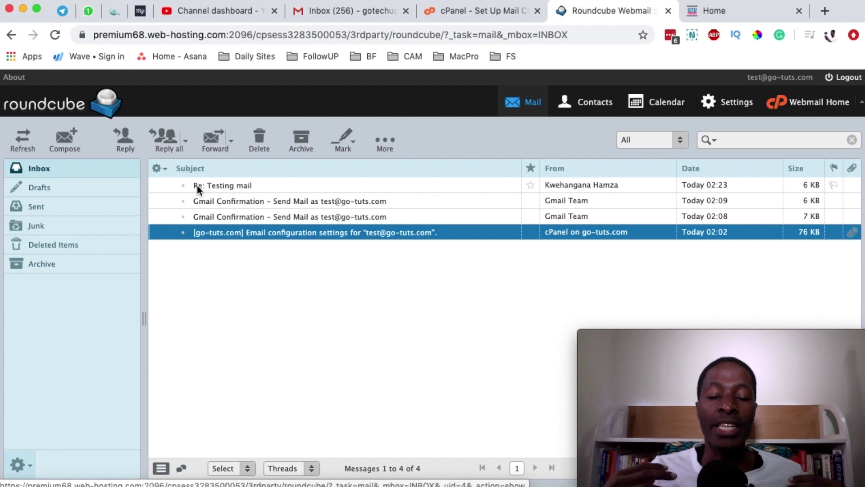
{"action": "left_click", "coordinate": [234, 186]}
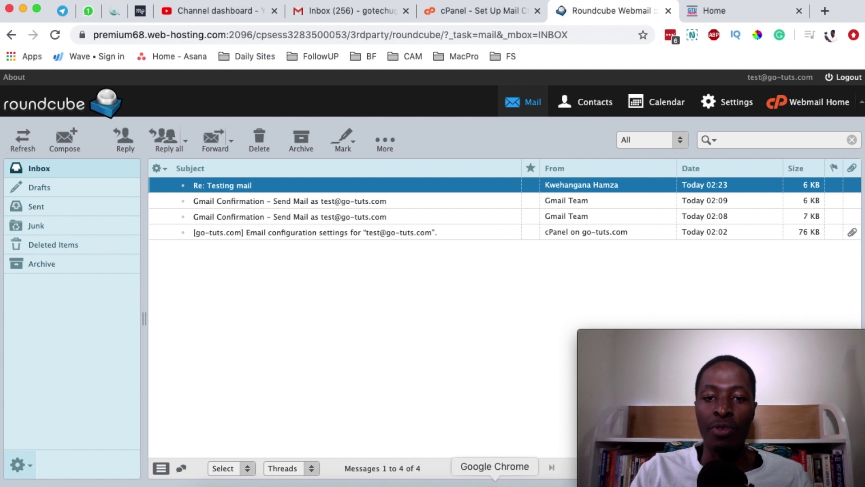
{"action": "left_click", "coordinate": [518, 481]}
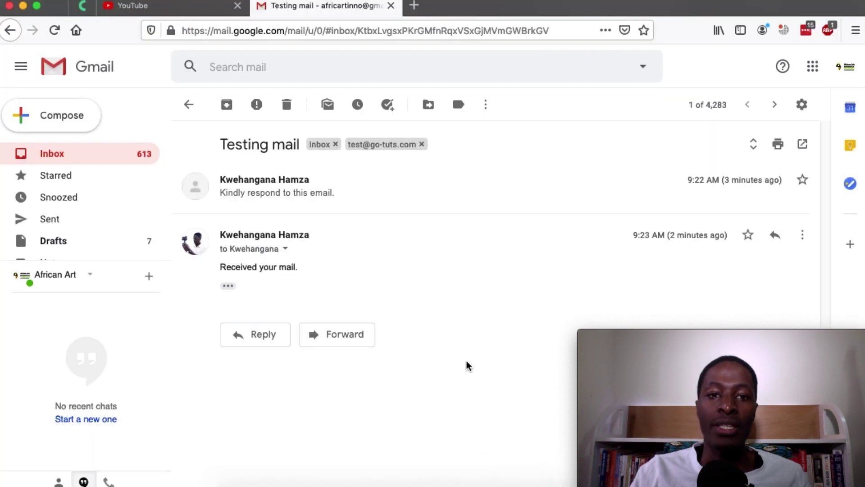